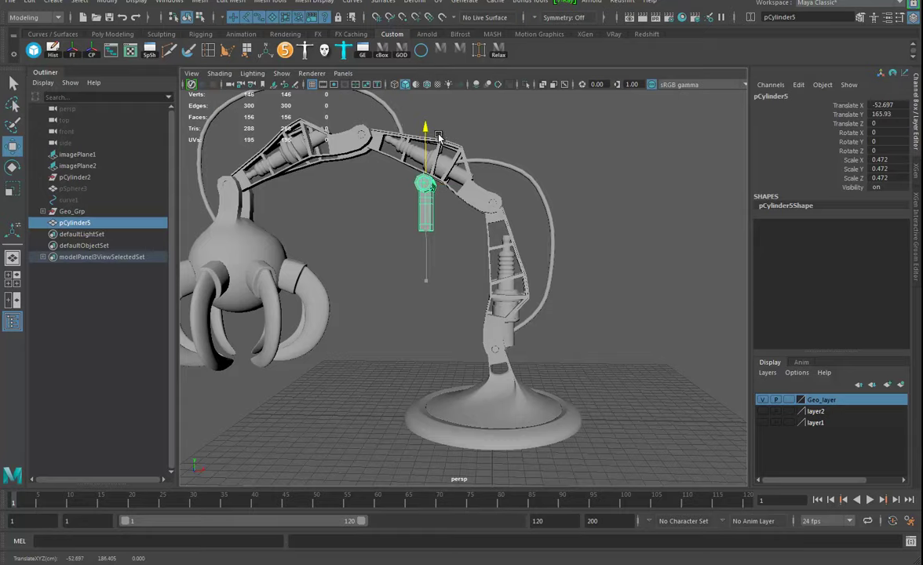
Step: Move the hinged rod under the upper arm's inner end, at about X -81.439 and Y 192.375
left_click_drag(507, 309, 508, 317, "alt")
right_click_drag(508, 317, 568, 385, "alt")
left_click_drag(568, 386, 559, 353, "alt")
left_click_drag(527, 259, 482, 259)
left_click_drag(488, 272, 498, 292, "alt")
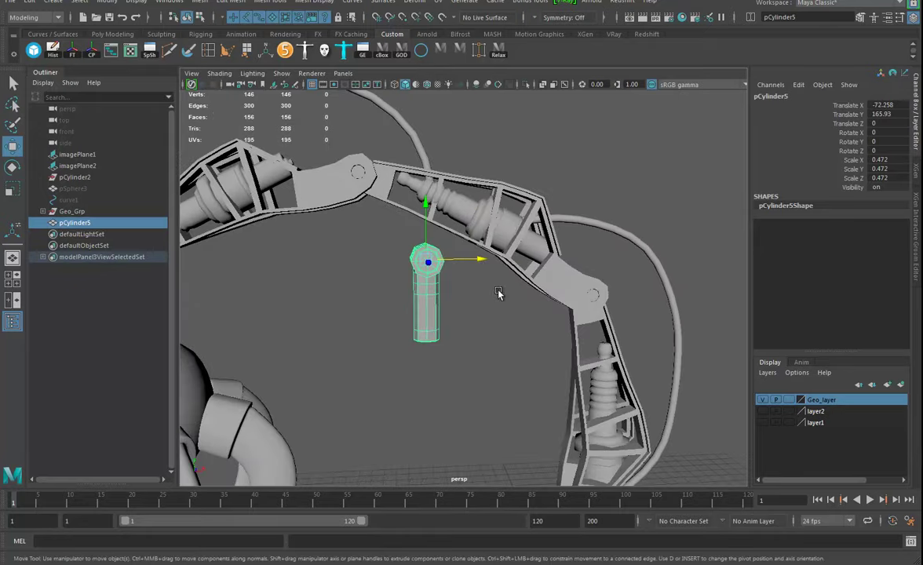
left_click_drag(479, 261, 457, 261)
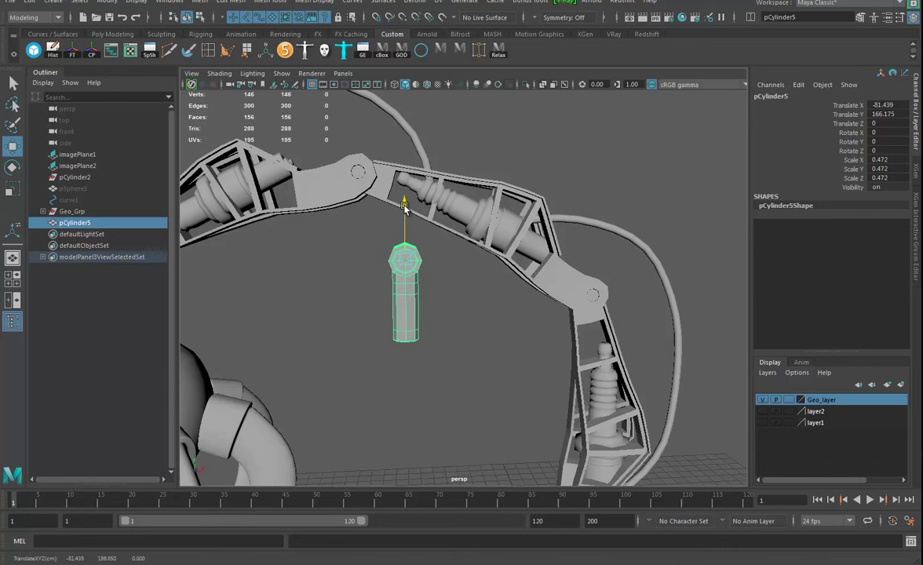
left_click_drag(404, 207, 405, 176)
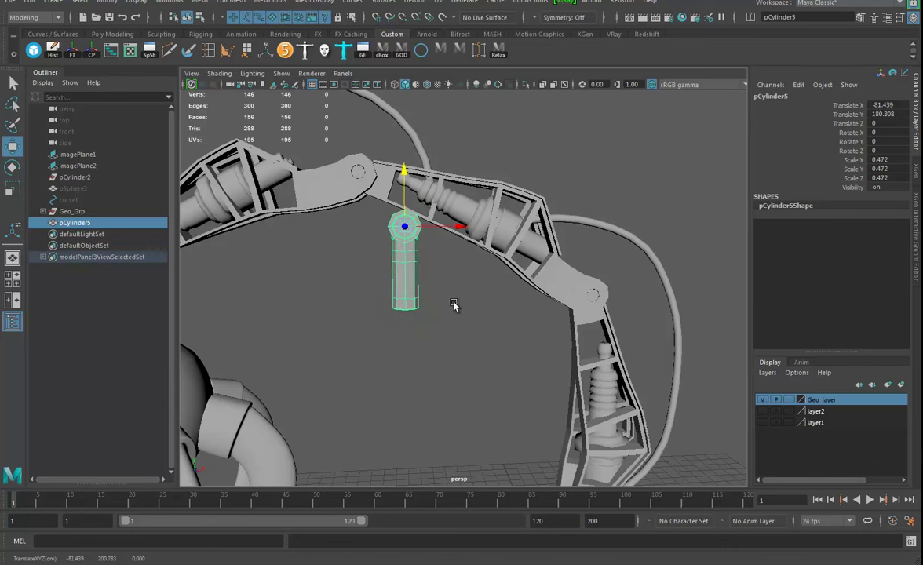
left_click_drag(405, 176, 408, 150)
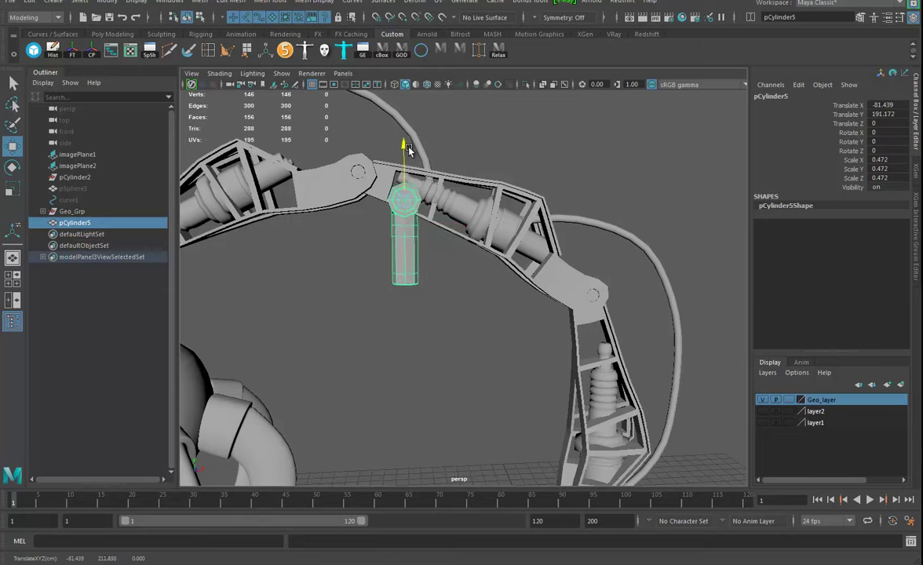
left_click_drag(445, 221, 497, 293, "alt")
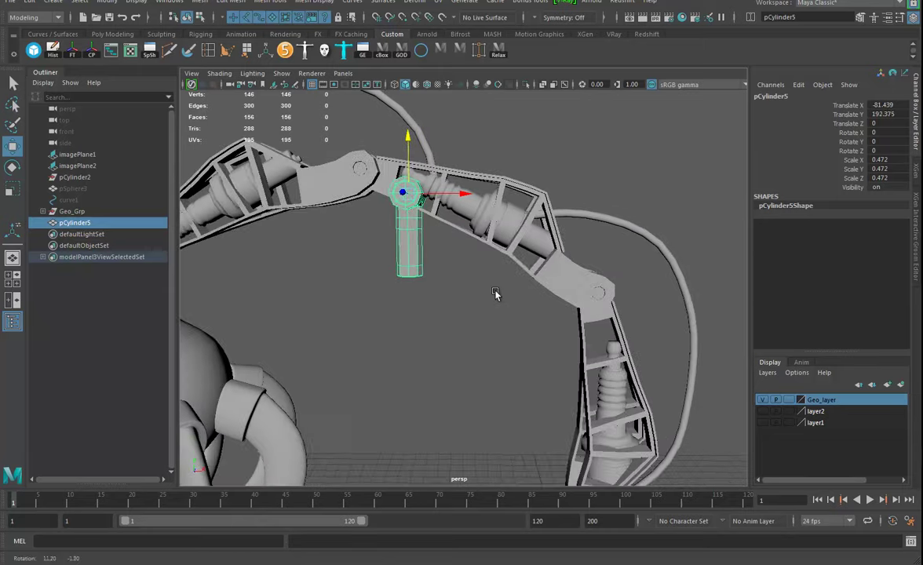
Step: Scale the hinged rod down uniformly to about 0.264
key("r")
left_click_drag(478, 256, 500, 230, "alt")
right_click_drag(503, 231, 578, 246, "alt")
left_click_drag(577, 247, 485, 318, "alt")
left_click_drag(461, 239, 453, 240, "ctrl")
left_click_drag(481, 299, 337, 248, "alt")
key("ctrl+z")
key("ctrl+z")
left_click_drag(336, 247, 357, 276, "alt")
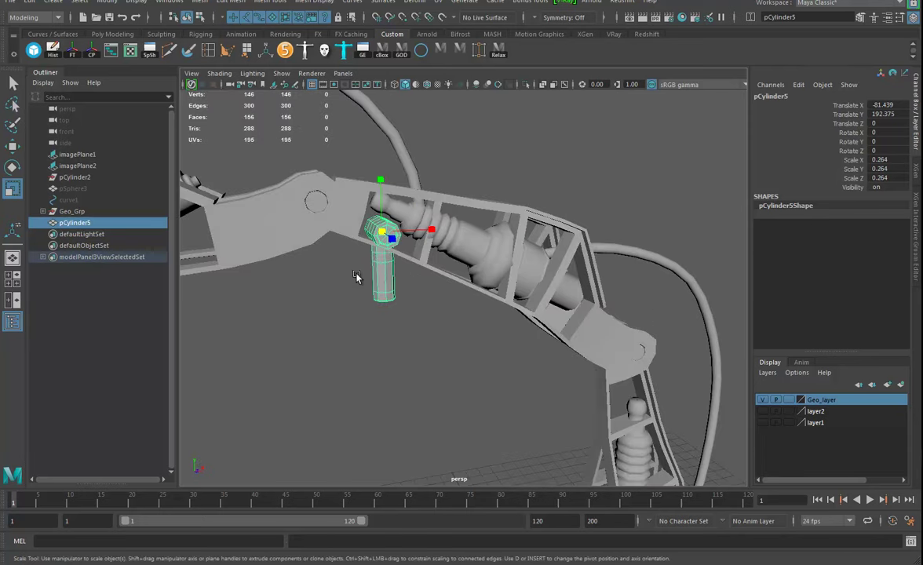
Step: Raise the scaled rod slightly to about Y 193.635 so its hinge sits in the arm frame
key("w")
left_click_drag(379, 183, 378, 172)
left_click_drag(405, 213, 390, 226, "alt")
middle_click_drag(390, 226, 399, 251, "alt")
left_click_drag(399, 251, 394, 225, "alt")
left_click_drag(383, 341, 474, 299, "alt")
right_click_drag(474, 299, 446, 292, "alt")
middle_click_drag(446, 292, 463, 280, "alt")
Step: Duplicate the hinged rod, lower the copy to about Y 138.696 and rotate it 180 degrees around Z
key("ctrl+d")
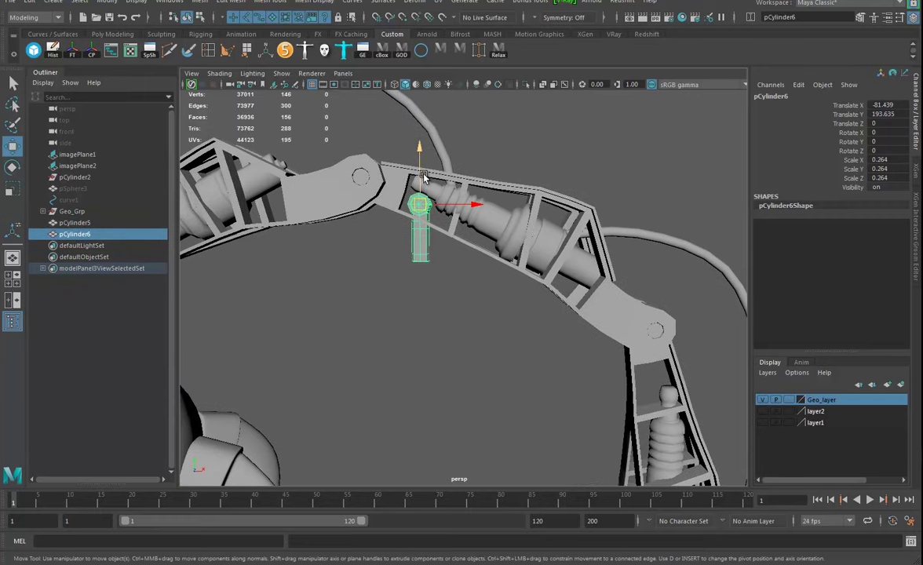
left_click_drag(421, 152, 315, 361)
key("e")
right_click_drag(401, 353, 503, 381, "alt")
left_click_drag(502, 381, 442, 371, "alt")
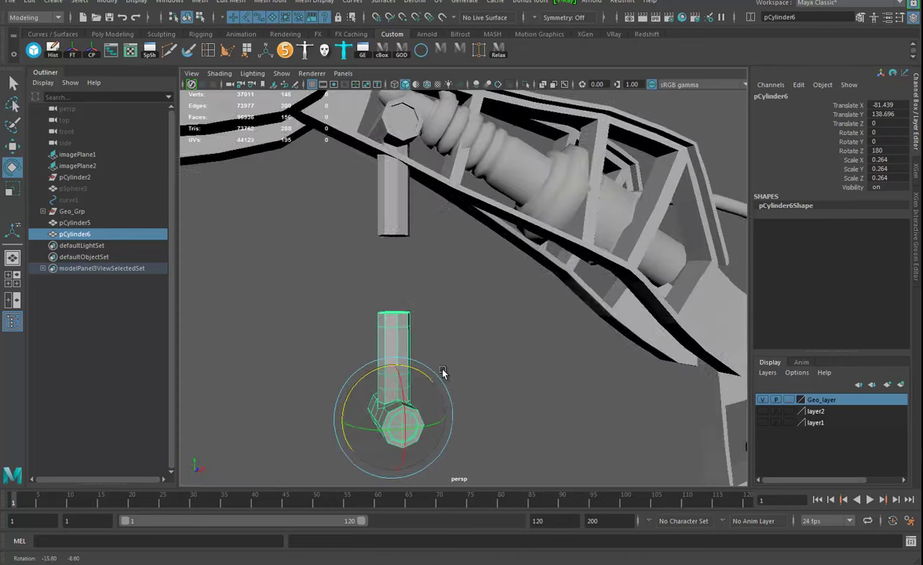
Step: Widen the duplicate's shaft by scaling its vertices, keeping a narrow neck beside the hinge
right_click_drag(397, 339, 391, 316)
left_click(396, 304)
left_click_drag(346, 289, 480, 427)
key("r")
right_click_drag(434, 362, 372, 270)
left_click_drag(399, 309, 501, 354)
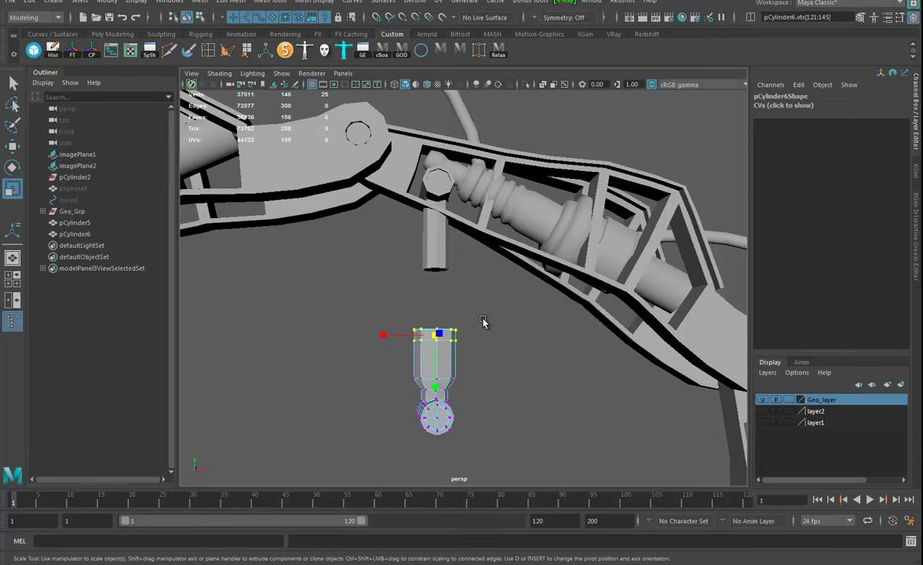
Step: Lengthen the duplicate's tube by moving its open-end vertices up toward the original rod
key("w")
left_click_drag(440, 283, 438, 206)
right_click_drag(477, 318, 397, 330, "alt")
left_click_drag(466, 333, 521, 340, "alt")
middle_click_drag(521, 340, 537, 334, "alt")
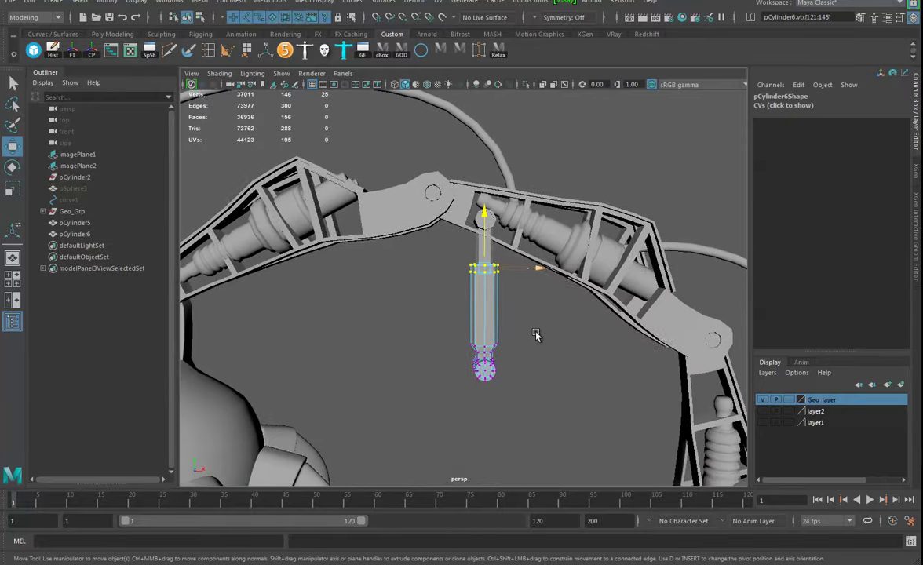
right_click_drag(599, 348, 474, 339, "alt")
left_click_drag(474, 339, 520, 360, "alt")
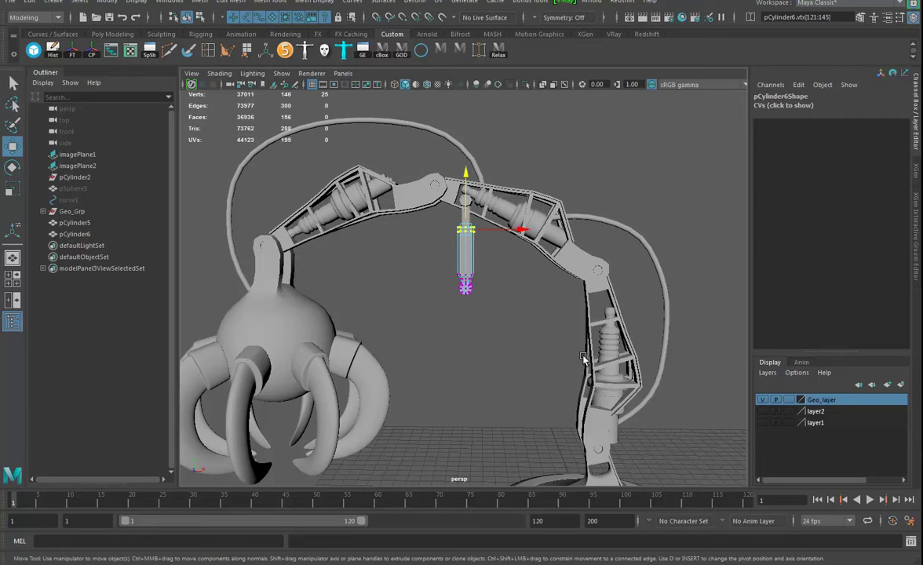
left_click_drag(633, 399, 459, 263, "alt")
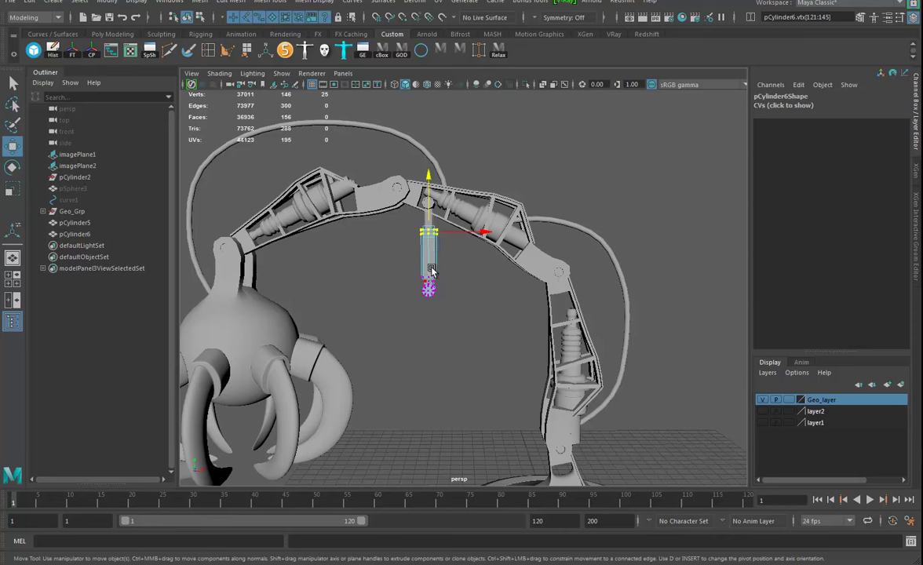
Step: Stretch the tube further by moving its hinge-end vertices downward
left_click_drag(384, 333, 384, 333)
left_click_drag(429, 226, 422, 289)
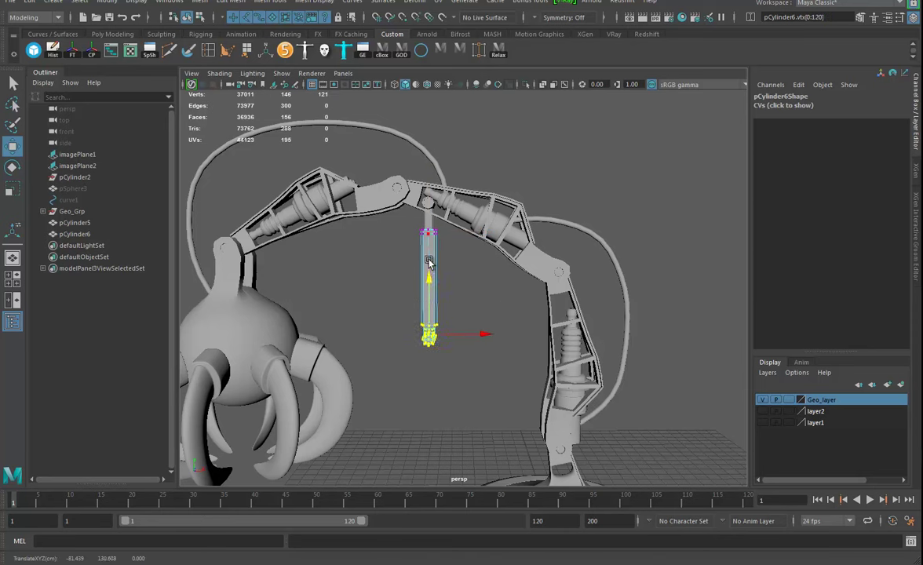
left_click_drag(428, 284, 428, 294)
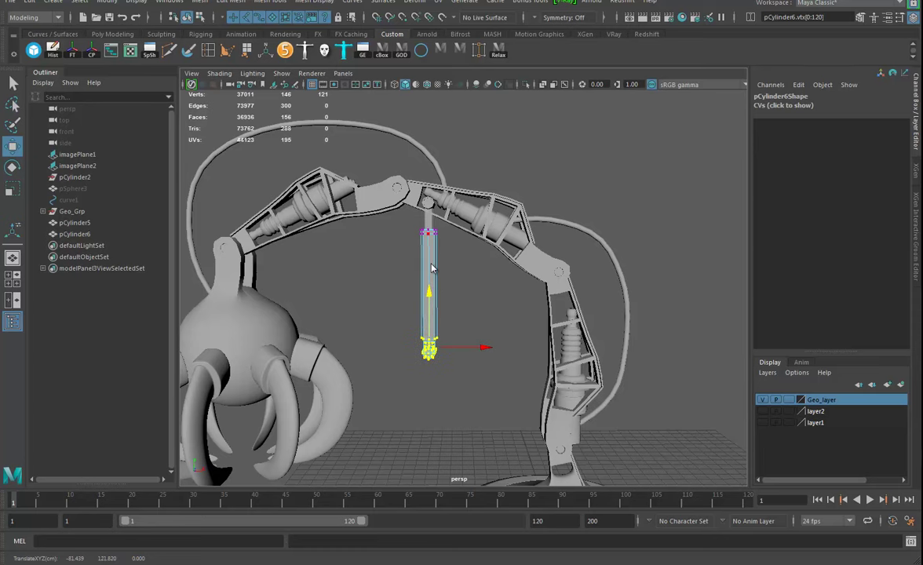
Step: Return the tube to object selection and lower it to about Y 121.771, clear of the upper rod
right_click_drag(399, 253, 463, 232)
left_click(429, 315)
mouse_move(474, 346)
left_mouse_down("alt")
mouse_move(494, 349)
mouse_move(482, 352)
left_mouse_up("alt")
left_click_drag(432, 255, 426, 269)
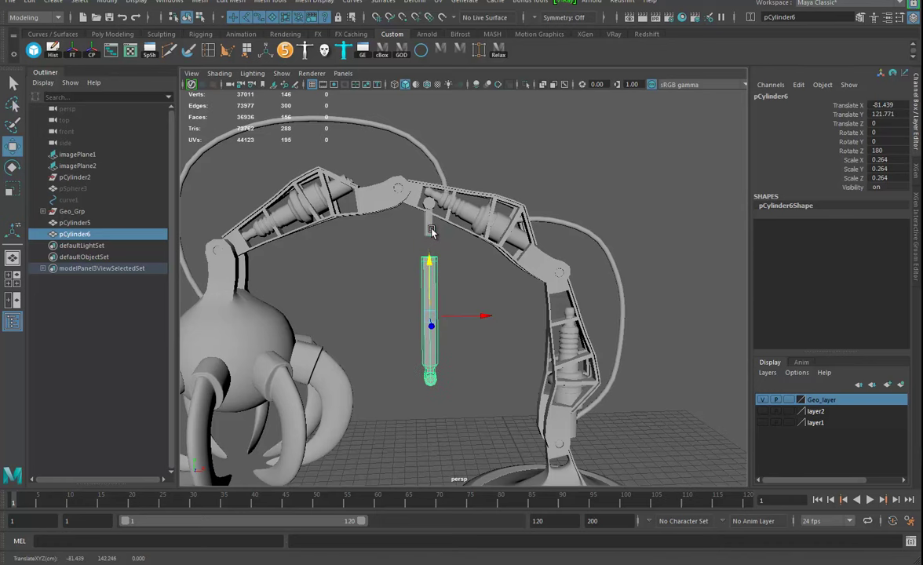
Step: Freeze the tube's transformations and move it about 75.27 along X, beside the lower arm segment
left_click(431, 231)
right_click_drag(469, 301, 497, 311, "alt")
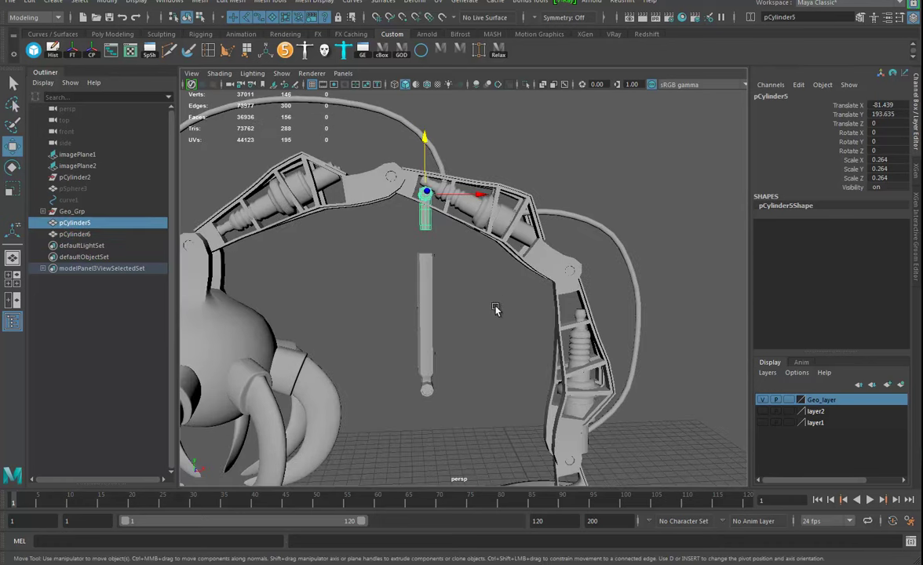
middle_click_drag(497, 312, 503, 317, "alt")
left_click(435, 324)
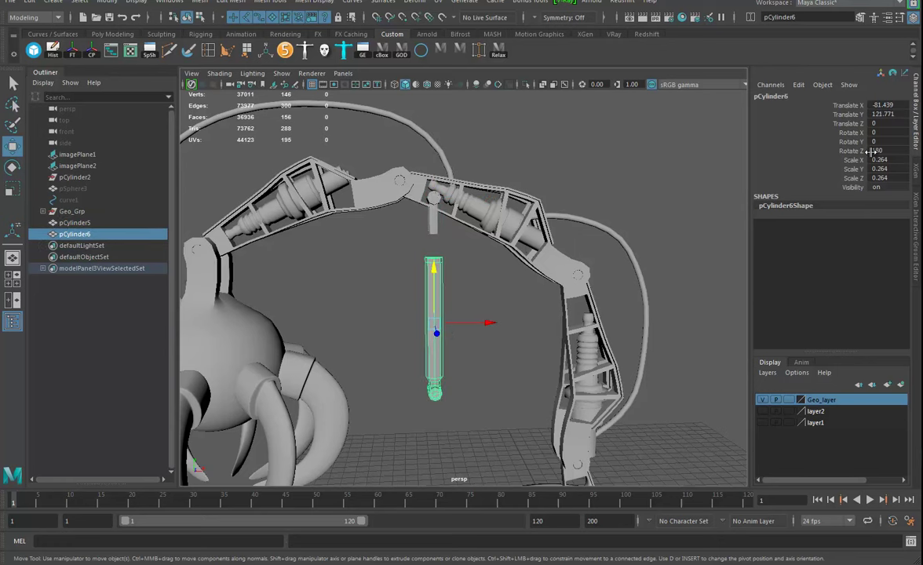
left_click(71, 53)
left_click_drag(407, 337, 427, 333, "alt")
left_click_drag(494, 323, 620, 325)
middle_click_drag(521, 305, 435, 314, "alt")
left_click_drag(436, 315, 434, 312, "alt")
Step: Lengthen the upper rod by moving its bottom-end vertices well down
left_click(345, 237)
right_click_drag(346, 237, 289, 238)
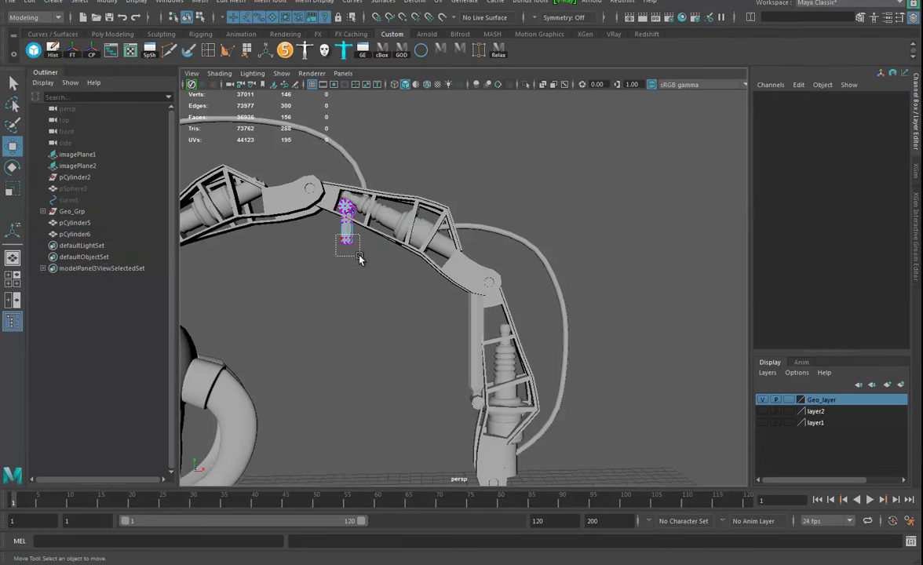
left_click_drag(359, 257, 362, 259)
left_click_drag(346, 186, 345, 288)
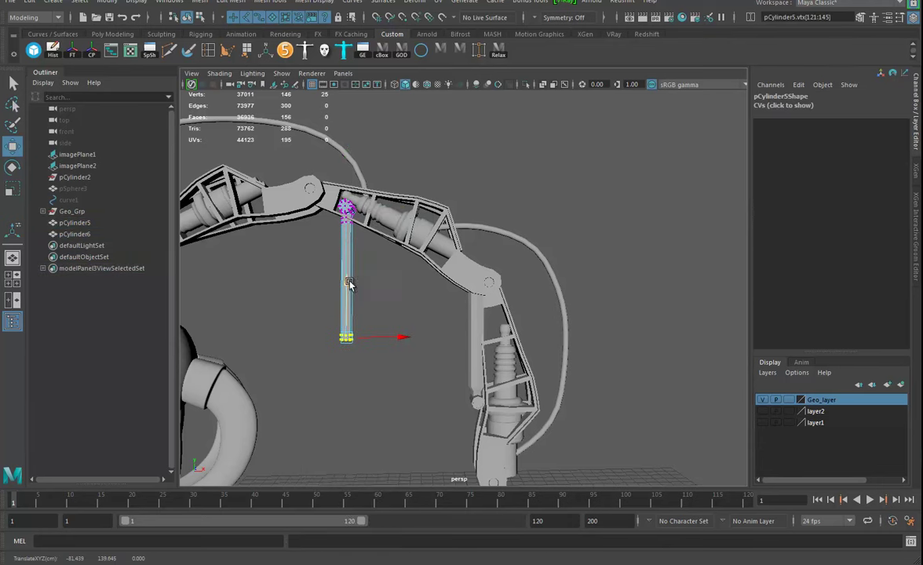
Step: Return the lengthened upper rod to object selection and freeze its transformations
right_click_drag(346, 249, 377, 236)
mouse_move(392, 335)
left_mouse_down("alt")
mouse_move(416, 347)
mouse_move(399, 343)
left_mouse_up("alt")
middle_click_drag(398, 344, 413, 363, "alt")
mouse_move(414, 366)
left_mouse_down("alt")
mouse_move(401, 354)
mouse_move(409, 370)
mouse_move(406, 359)
left_mouse_up("alt")
scroll(397, 346, "up", 2)
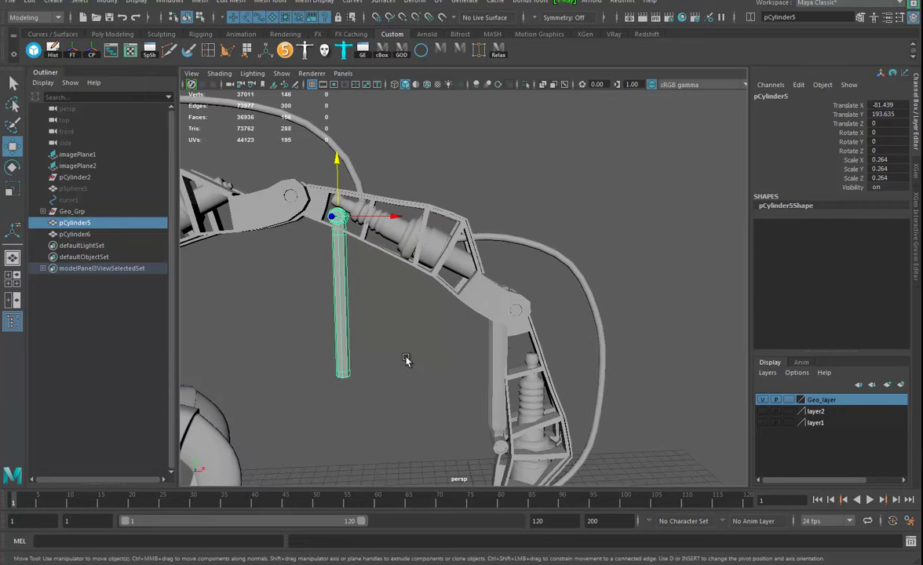
left_click(72, 50)
Step: Mirror the tube's geometry so its hinged shape also appears on the arm's opposite side
left_click_drag(443, 326, 545, 300, "alt")
right_click_drag(543, 298, 533, 406, "alt")
left_click_drag(533, 407, 505, 341, "alt")
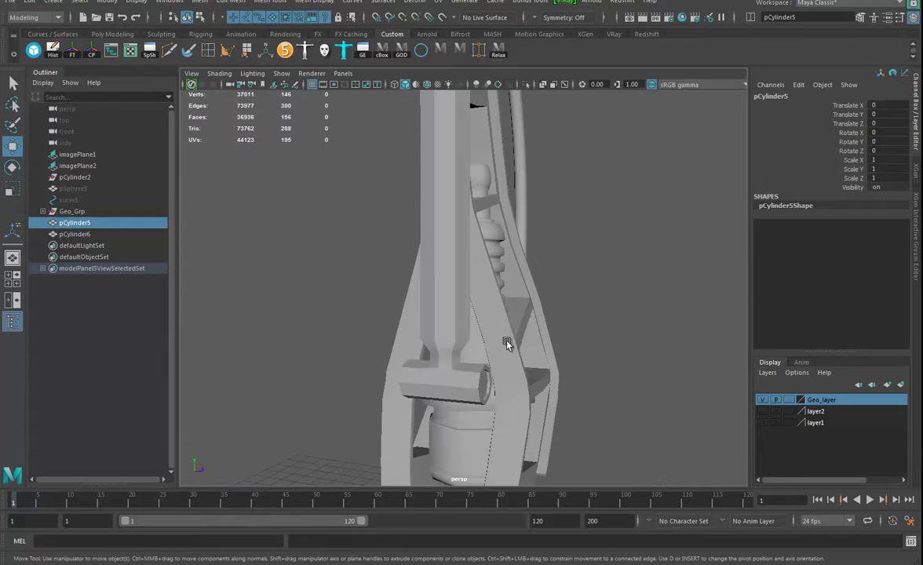
left_click(451, 382)
middle_click_drag(450, 382, 480, 360, "alt")
right_click_drag(480, 360, 601, 369, "alt")
middle_click_drag(488, 392, 504, 346, "alt")
left_click_drag(505, 346, 486, 363, "alt")
left_click_drag(540, 230, 512, 303, "alt")
left_click(230, 4)
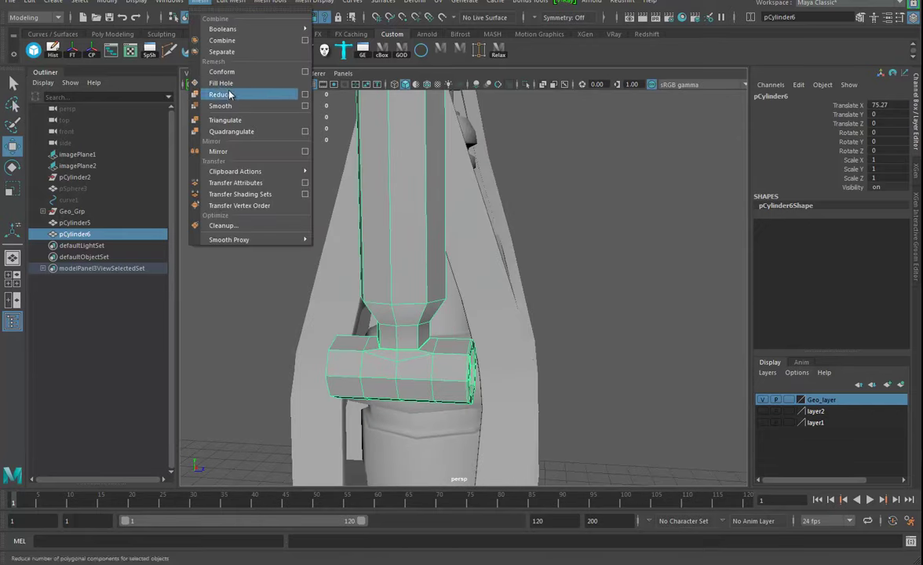
left_click(220, 152)
left_click_drag(412, 364, 474, 373, "alt")
Step: Mirror the upper rod across the world Z axis by repeating the Mirror operation
left_click(365, 277)
right_click_drag(474, 373, 276, 286, "alt")
middle_click_drag(457, 338, 466, 377, "alt")
key("f")
left_click_drag(466, 377, 417, 391, "alt")
key("1")
left_click_drag(482, 394, 414, 355, "alt")
middle_click_drag(414, 355, 455, 380, "alt")
left_click_drag(391, 270, 289, 308)
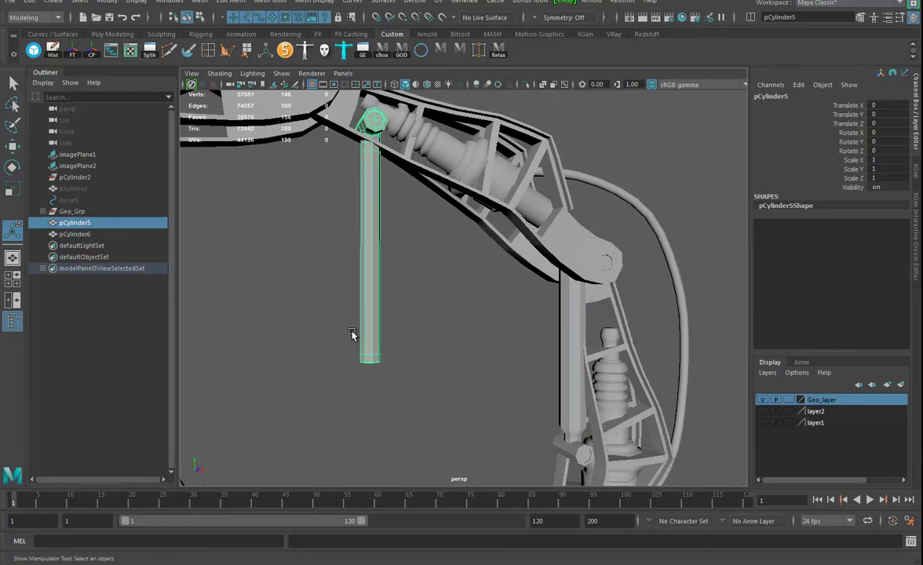
key("g")
Step: Examine the mirrored rods and tubes against the arm from close up and from a distance
left_click_drag(428, 333, 470, 345, "alt")
left_click_drag(327, 365, 400, 381, "alt")
right_click_drag(399, 381, 466, 395, "alt")
middle_click_drag(465, 396, 463, 337, "alt")
right_click_drag(463, 337, 200, 337, "alt")
left_click_drag(421, 361, 533, 336, "alt")
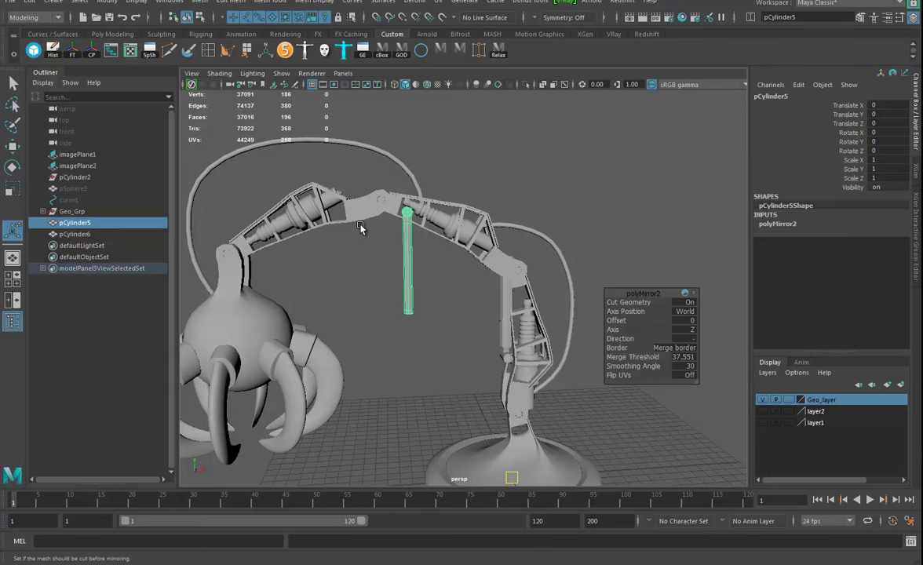
mouse_move(312, 299)
left_mouse_down("alt")
mouse_move(340, 296)
mouse_move(310, 305)
left_mouse_up("alt")
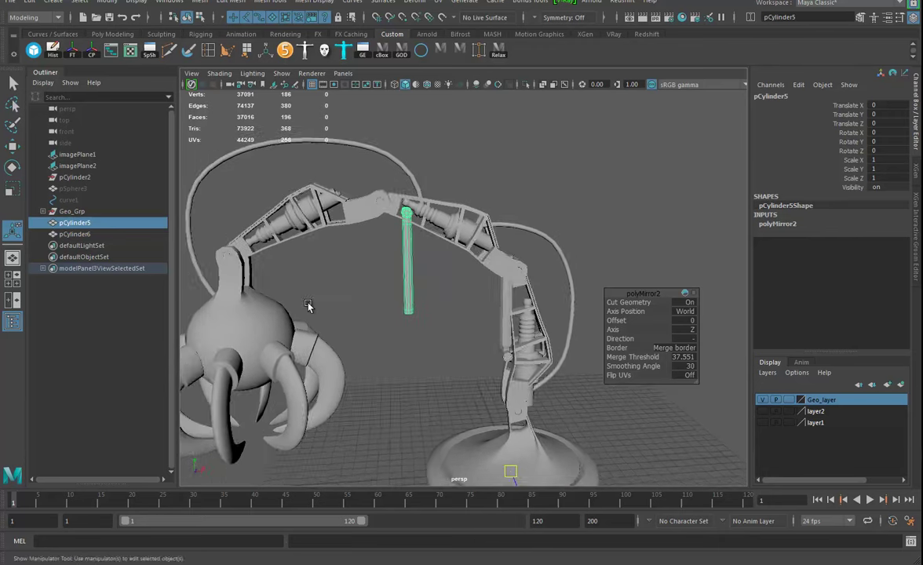
right_click_drag(502, 377, 550, 390, "alt")
middle_click_drag(517, 355, 525, 363, "alt")
left_click_drag(524, 364, 486, 365, "alt")
right_click_drag(486, 365, 518, 365, "alt")
middle_click_drag(517, 365, 507, 327, "alt")
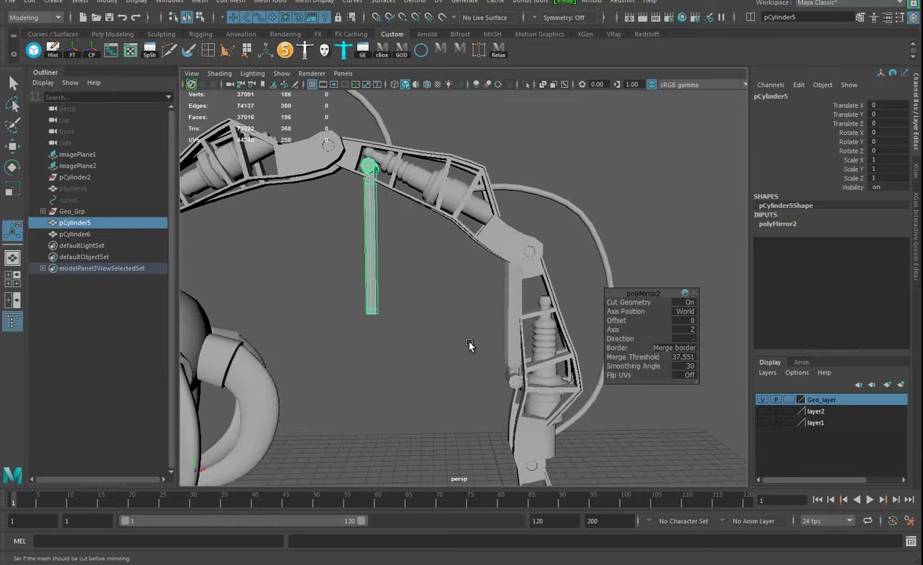
right_click_drag(470, 343, 482, 330, "alt")
left_click_drag(554, 370, 514, 385, "alt")
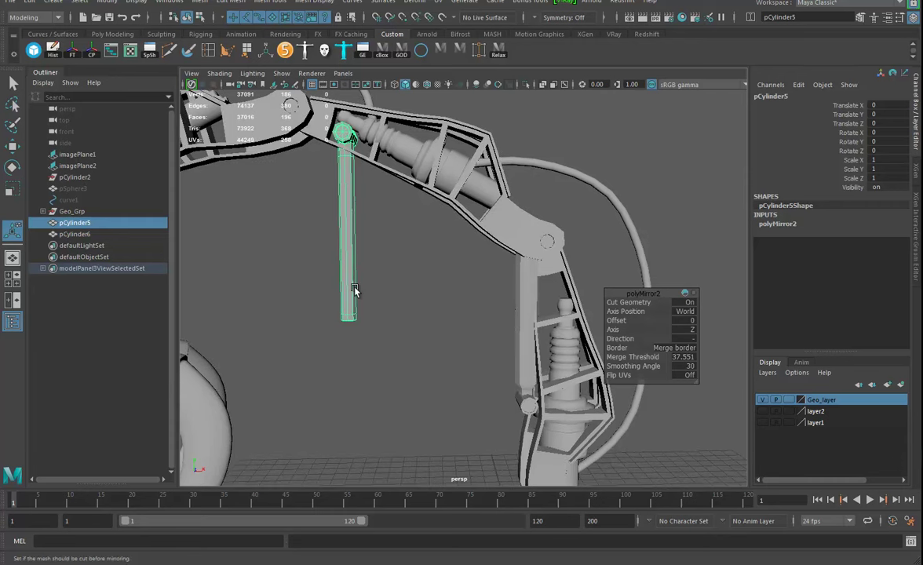
Step: Delete the construction history of the upper rods and the lower tubes
key("alt+shift+d")
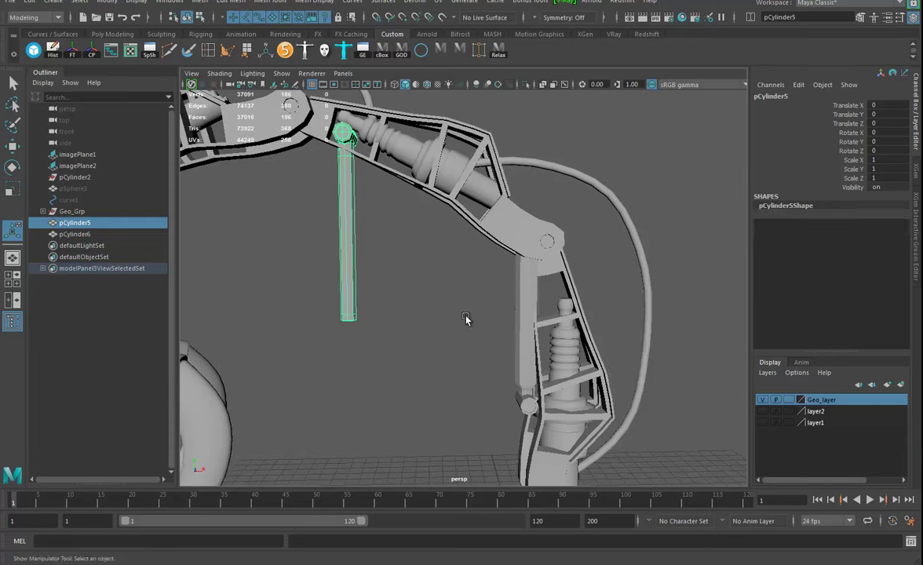
left_click(520, 333)
key("alt+shift+d")
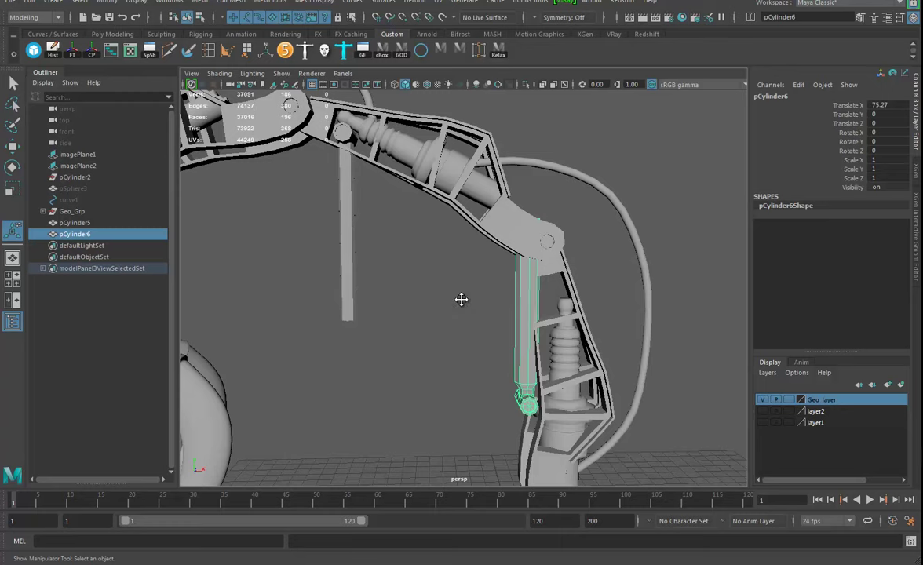
Step: Snap the lower tube's pivot to the centre of its hinge
middle_click_drag(461, 299, 470, 314, "alt")
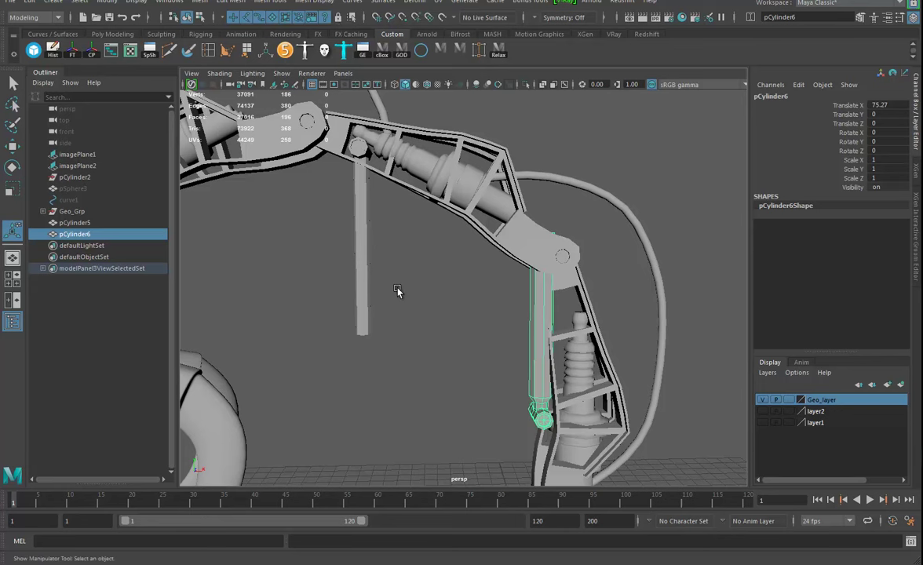
left_click(366, 274)
left_click(12, 168)
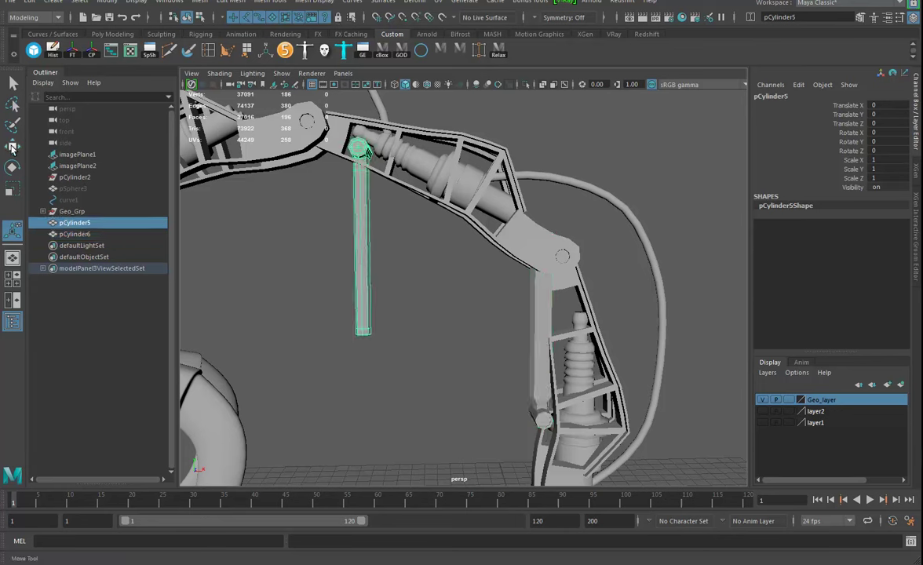
left_click(11, 147)
left_click(539, 335)
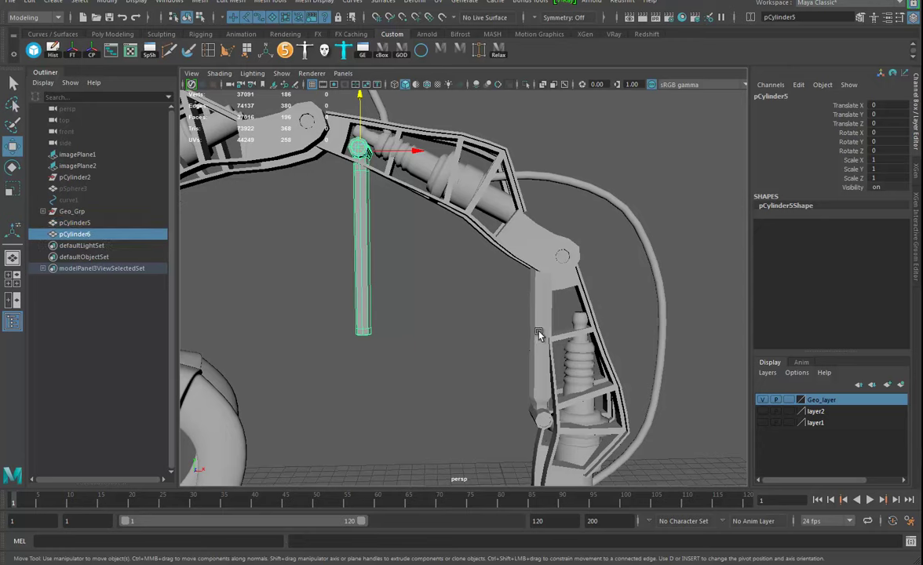
middle_click_drag(548, 399, 458, 328, "alt")
right_click_drag(458, 328, 577, 338, "alt")
key("d")
key("v")
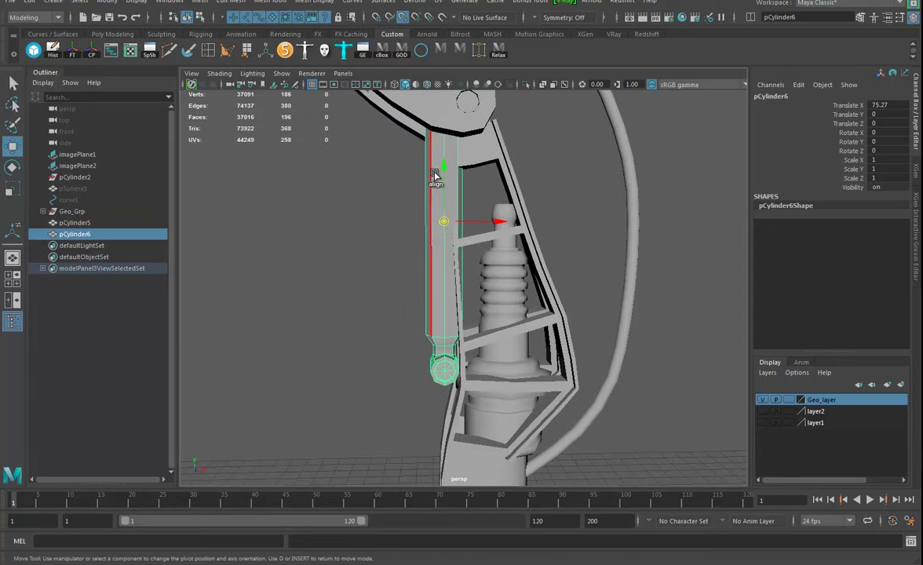
left_click_drag(447, 165, 507, 378)
Step: Select the lower tube followed by the upper rod and open the Aim constraint options
right_click_drag(577, 354, 530, 320, "alt")
middle_click_drag(530, 320, 558, 351, "alt")
left_click_drag(558, 351, 530, 339, "alt")
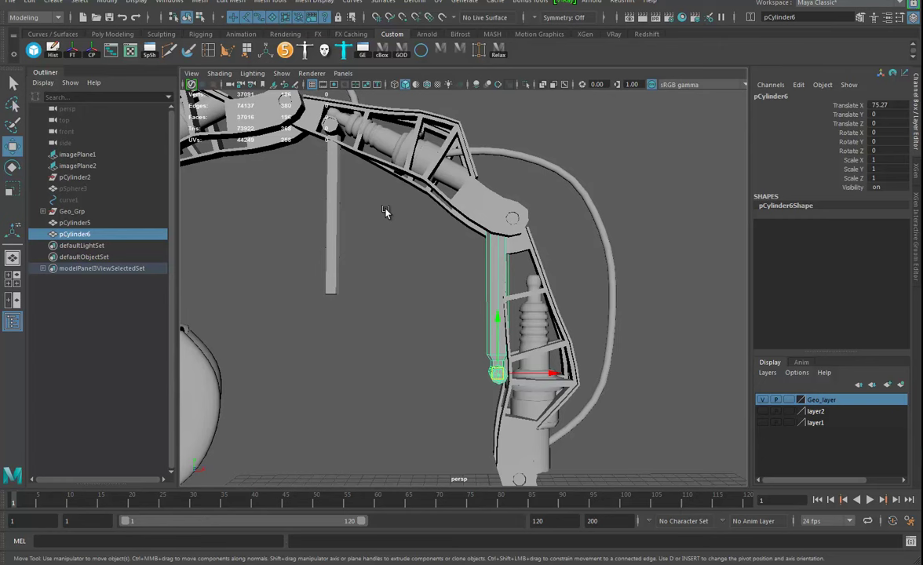
left_click(333, 215, "shift")
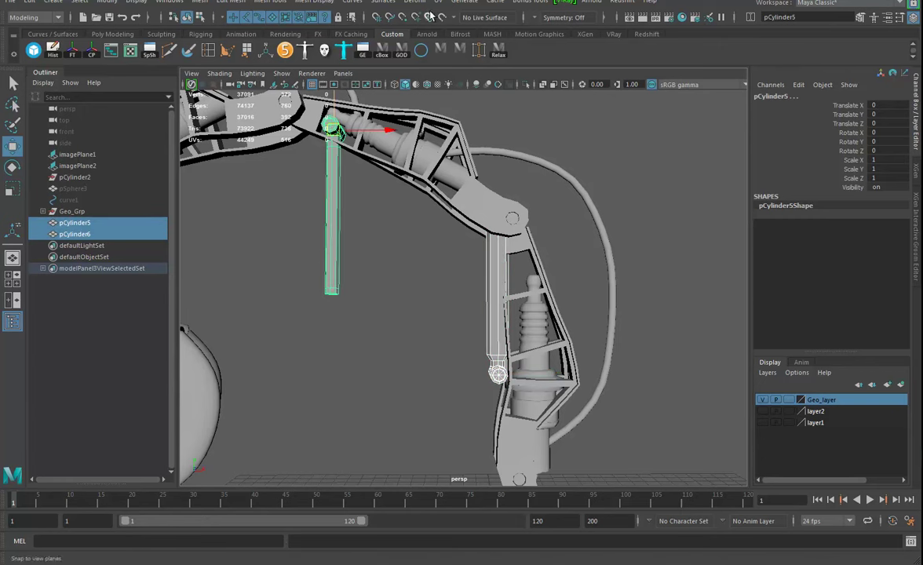
left_click(28, 20)
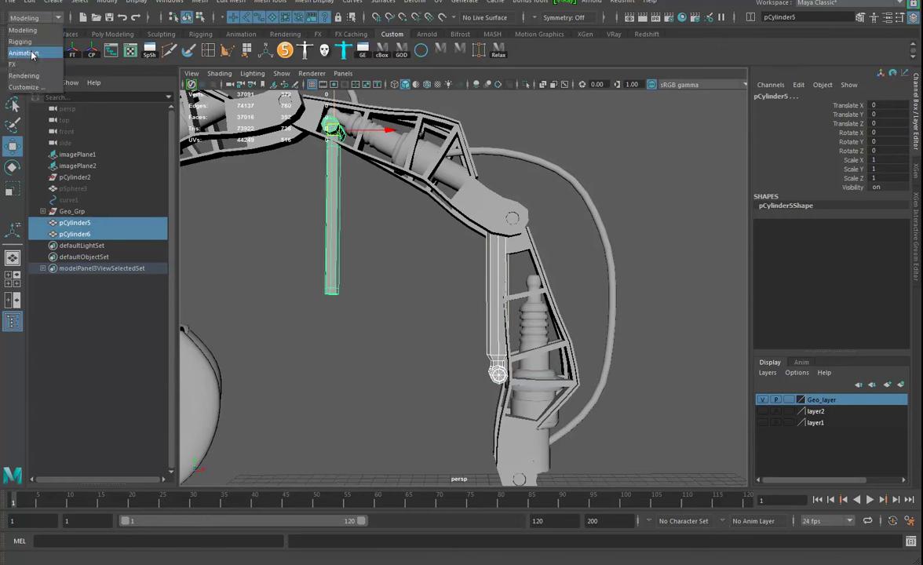
left_click(30, 42)
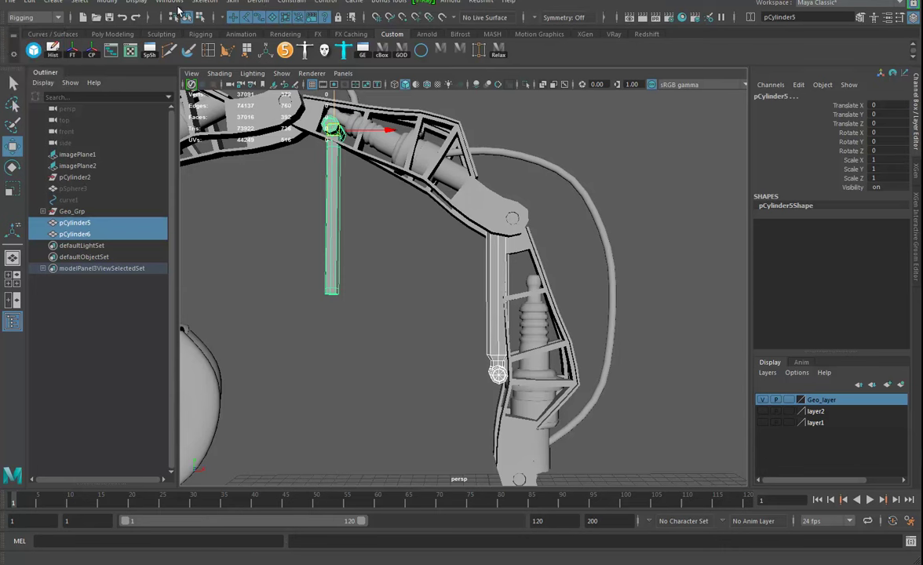
left_click(289, 3)
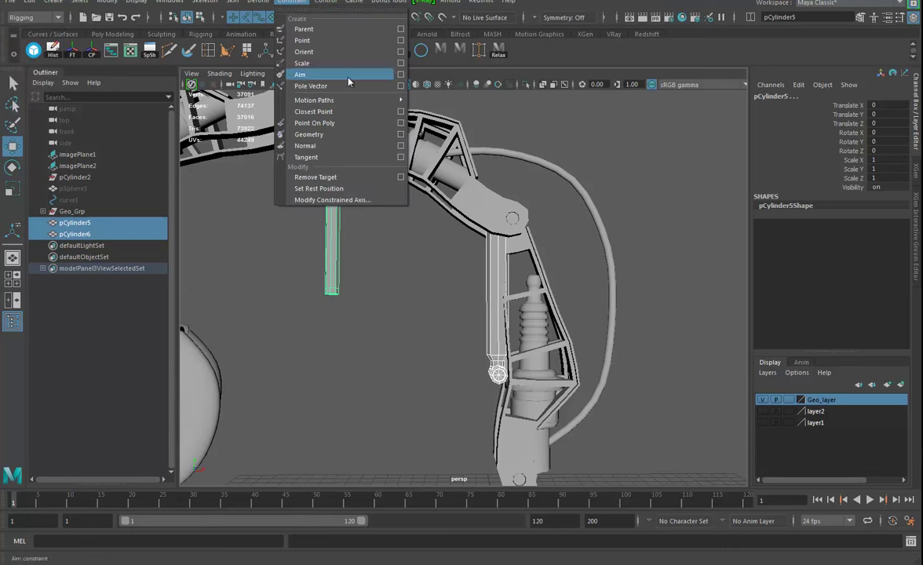
left_click(400, 74)
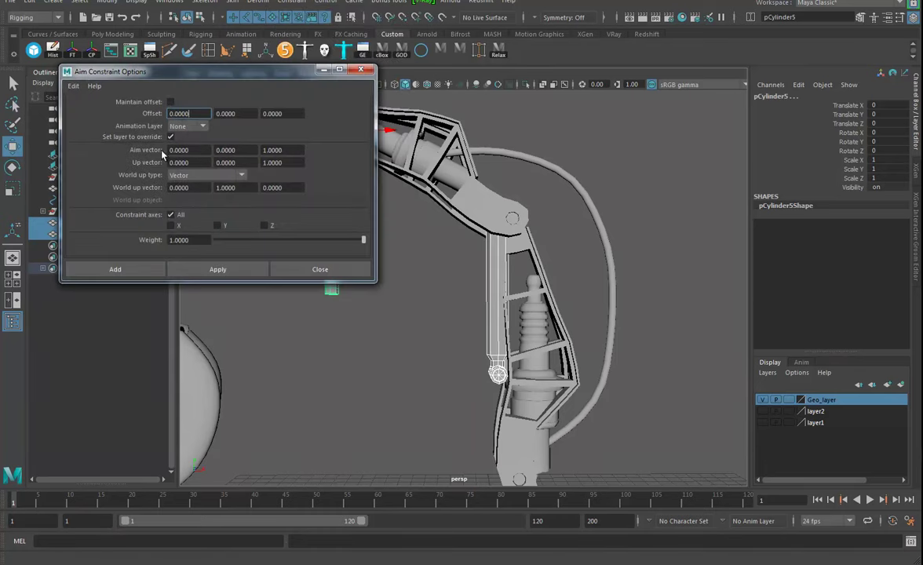
Step: Try to aim the upper rod at the lower tube with an aim vector of 0, 1, 0
left_click(247, 150)
left_click(241, 275)
middle_click_drag(465, 310, 637, 375, "alt")
right_click_drag(638, 375, 513, 316, "alt")
left_click_drag(514, 284, 534, 312, "alt")
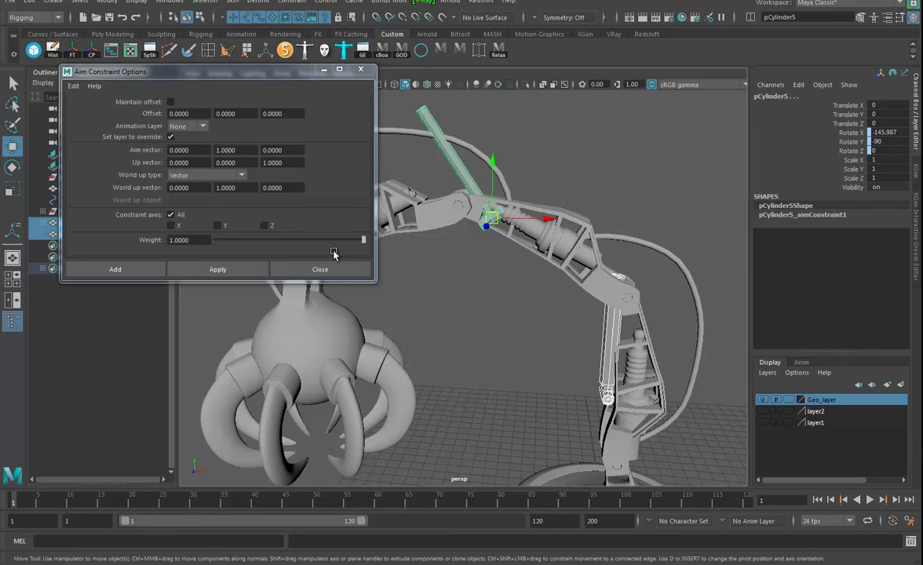
Step: Undo the aim constraint on the upper rod
key("ctrl+z")
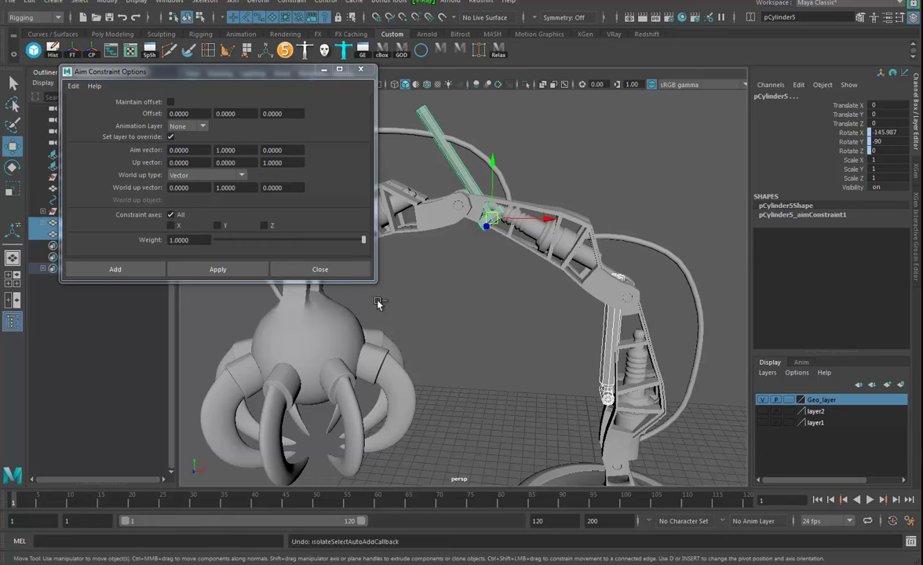
left_click(466, 330)
key("ctrl+z")
key("ctrl+z")
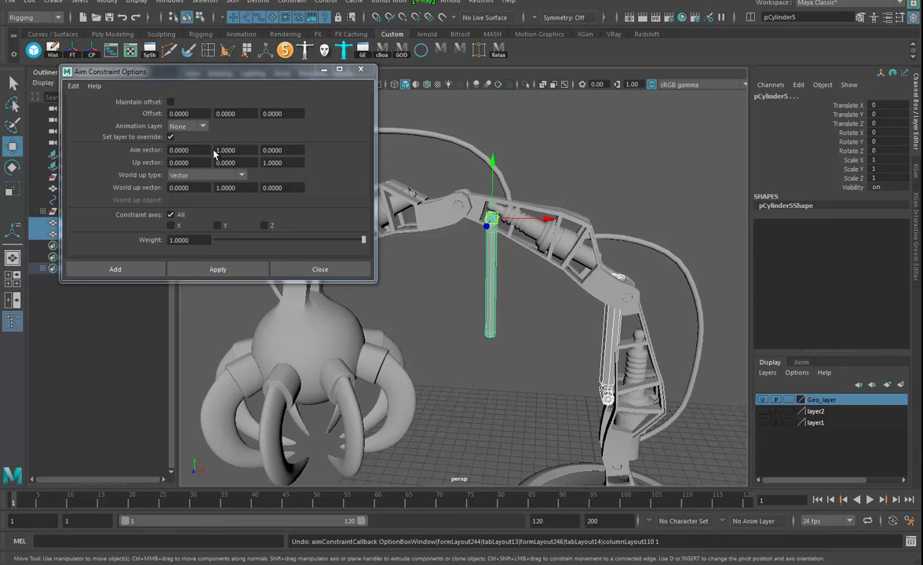
Step: Aim-constrain the upper rod to the lower tube with an aim vector of 0, -1, 0
left_click(215, 150)
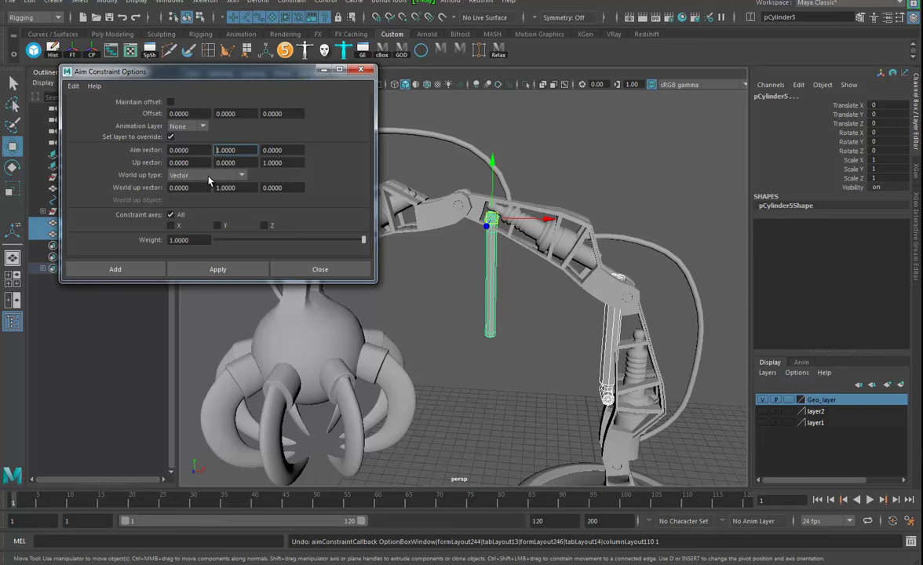
left_click(227, 270)
left_click_drag(533, 375, 518, 351, "alt")
Step: Aim-constrain the lower tube to the upper rod with an aim vector of 0, 1, 0 and close the constraint options
left_click(506, 304)
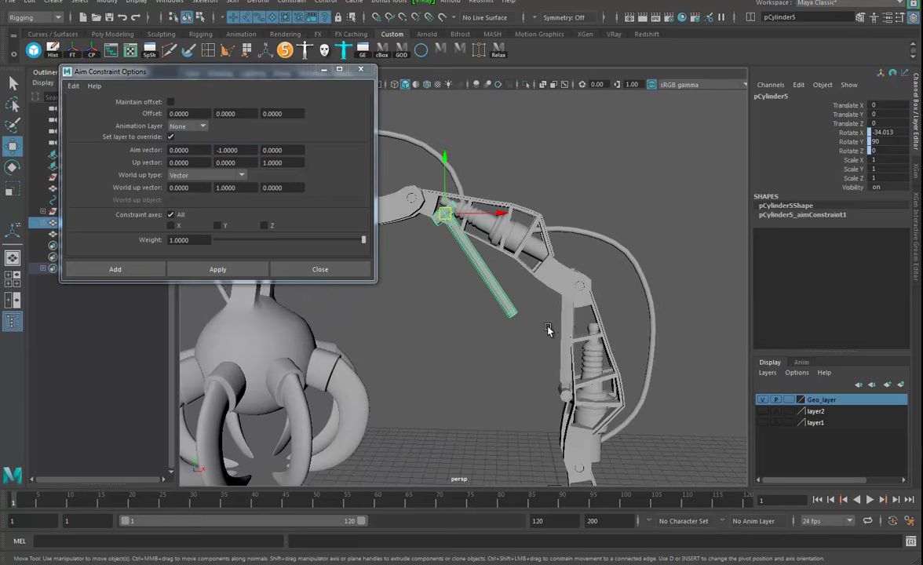
left_click(562, 324, "shift")
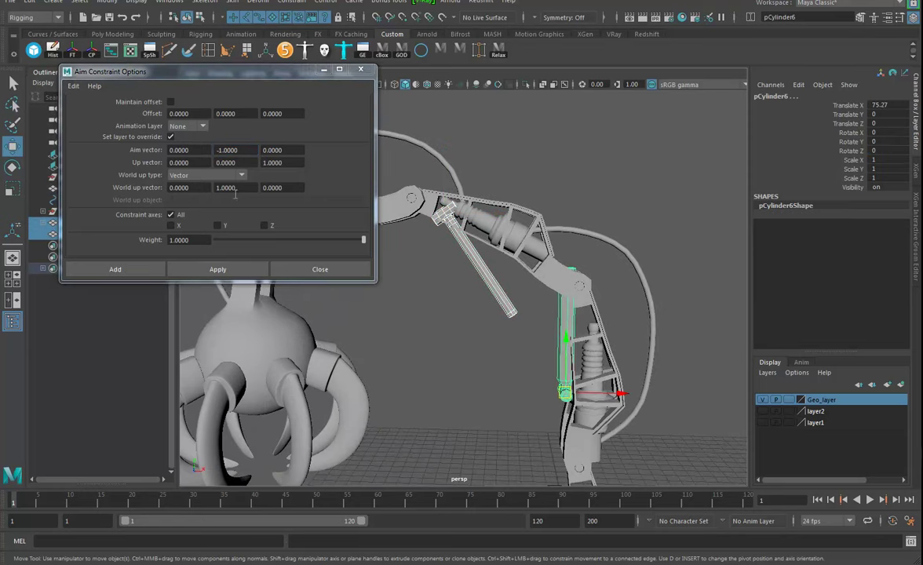
left_click(219, 150)
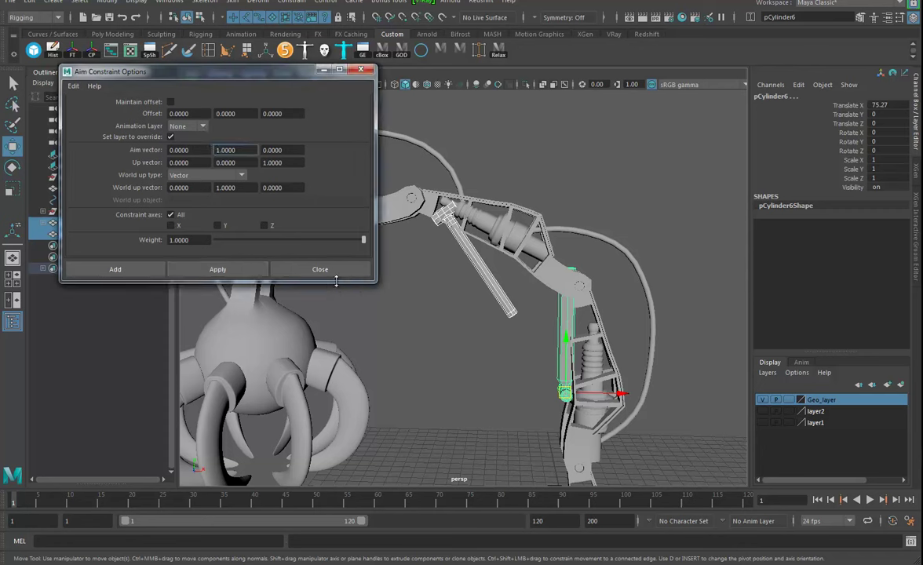
left_click(218, 270)
mouse_move(495, 329)
left_mouse_down("alt")
mouse_move(459, 336)
mouse_move(501, 336)
mouse_move(494, 319)
left_mouse_up("alt")
middle_click_drag(518, 337, 522, 303, "alt")
left_click_drag(553, 345, 544, 366, "alt")
left_click_drag(484, 338, 531, 330, "alt")
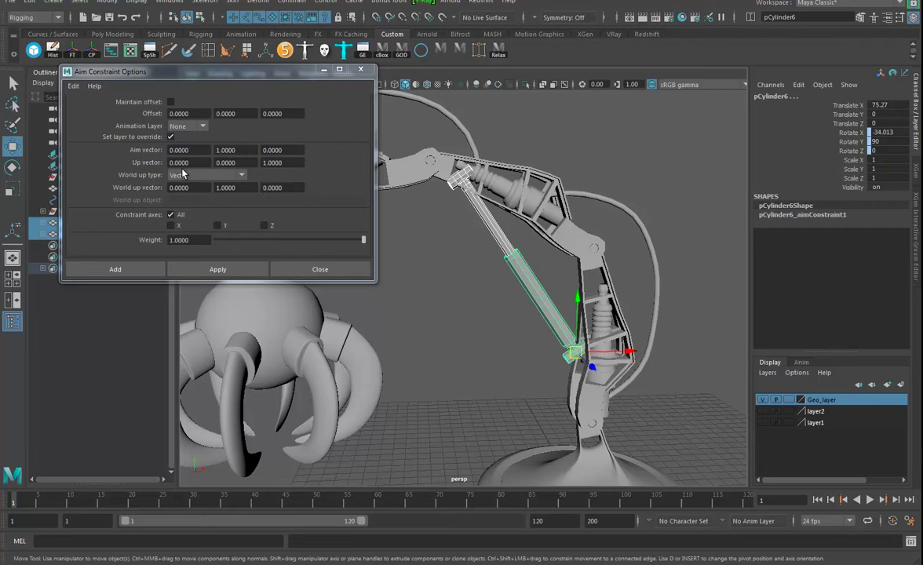
mouse_move(553, 367)
left_mouse_down("alt")
mouse_move(491, 365)
mouse_move(529, 371)
mouse_move(544, 359)
left_mouse_up("alt")
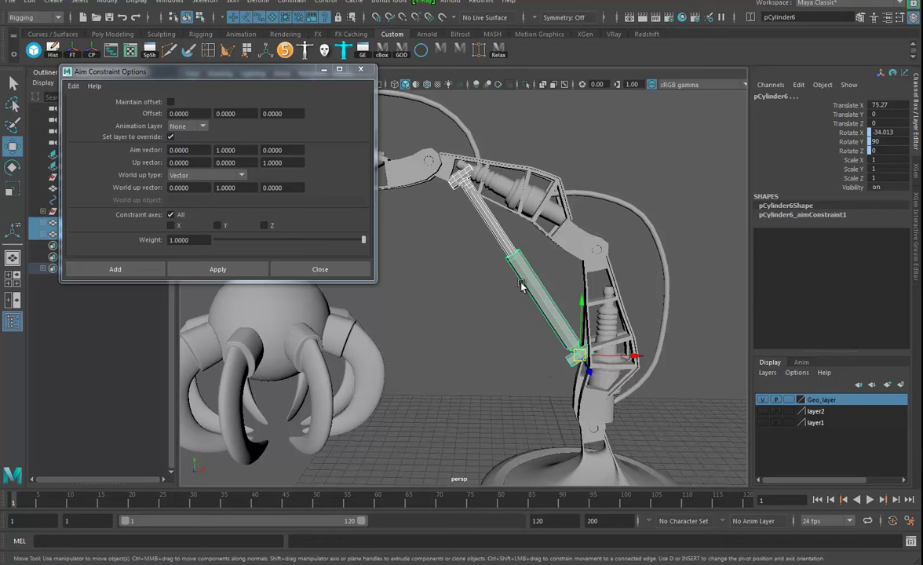
left_click(345, 269)
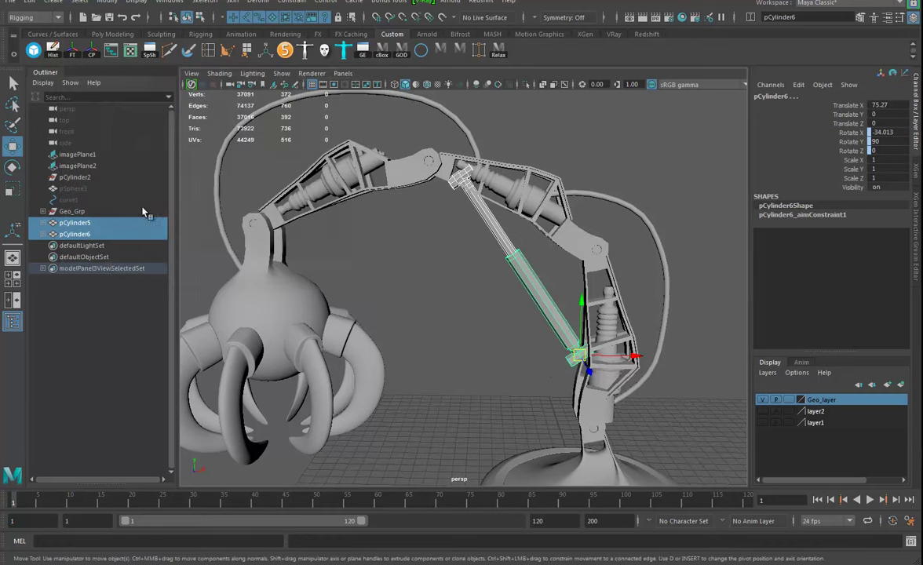
Step: Delete the aim constraints under pCylinder5 and pCylinder6
left_click(45, 233)
left_click(43, 223)
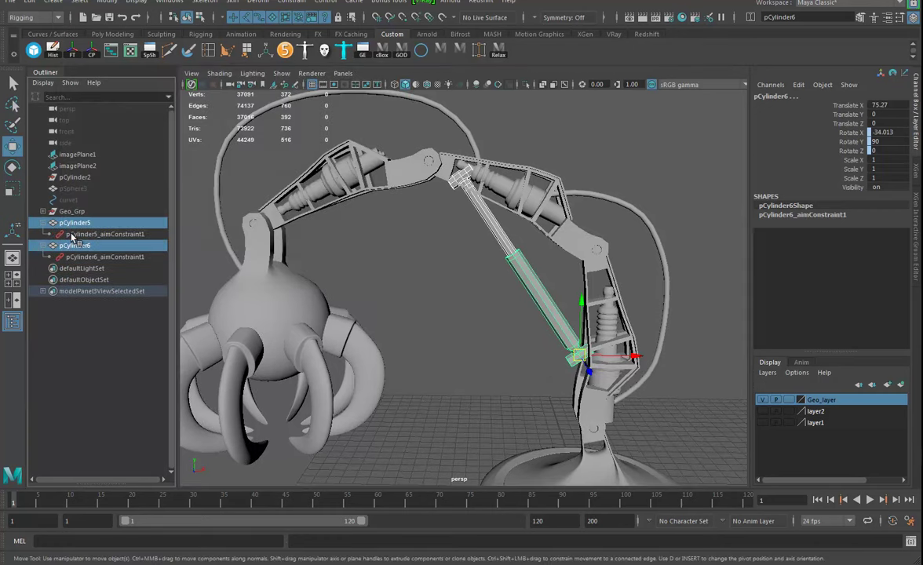
left_click(72, 234)
left_click(84, 258, "ctrl")
left_click(97, 259)
left_click(99, 235, "ctrl")
key("Delete")
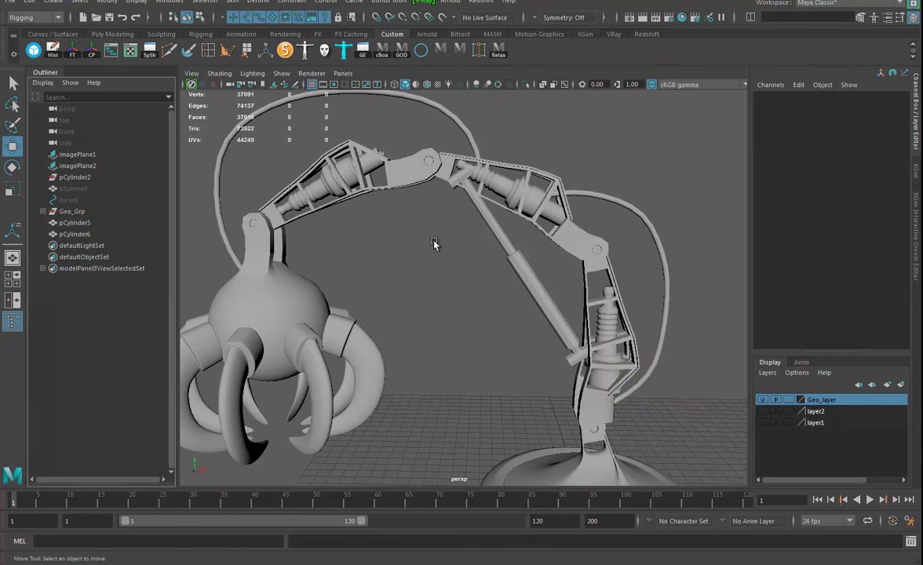
Step: Rotate the rod and tube together about their long axes until Rotate Y is 0, aligning their hinges with the arm
left_click(494, 227)
left_click(548, 284, "shift")
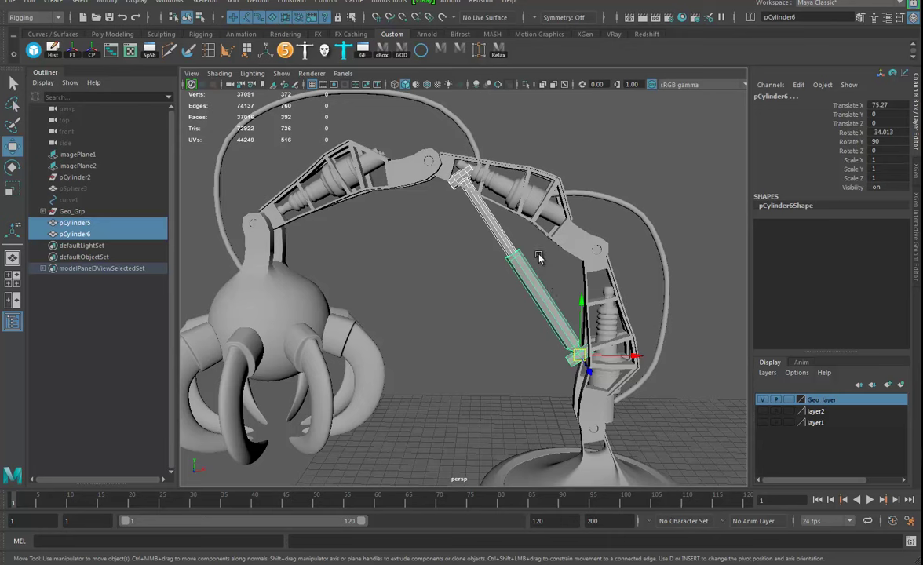
key("e")
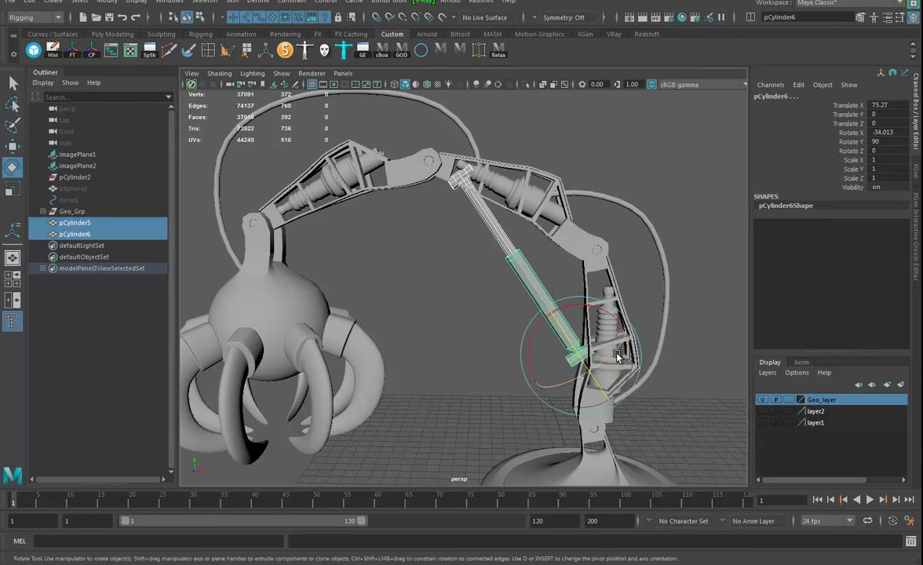
left_click_drag(617, 357, 547, 402)
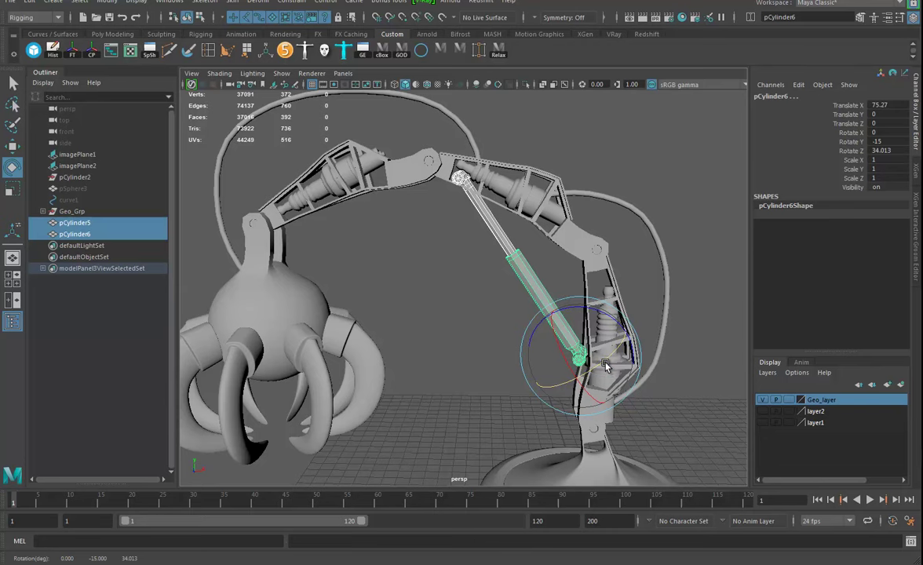
left_click_drag(610, 363, 617, 351)
left_click_drag(663, 311, 573, 338, "alt")
right_click_drag(573, 337, 524, 320, "alt")
left_click(582, 178)
left_click_drag(577, 280, 598, 299, "alt")
right_click_drag(597, 299, 620, 322, "alt")
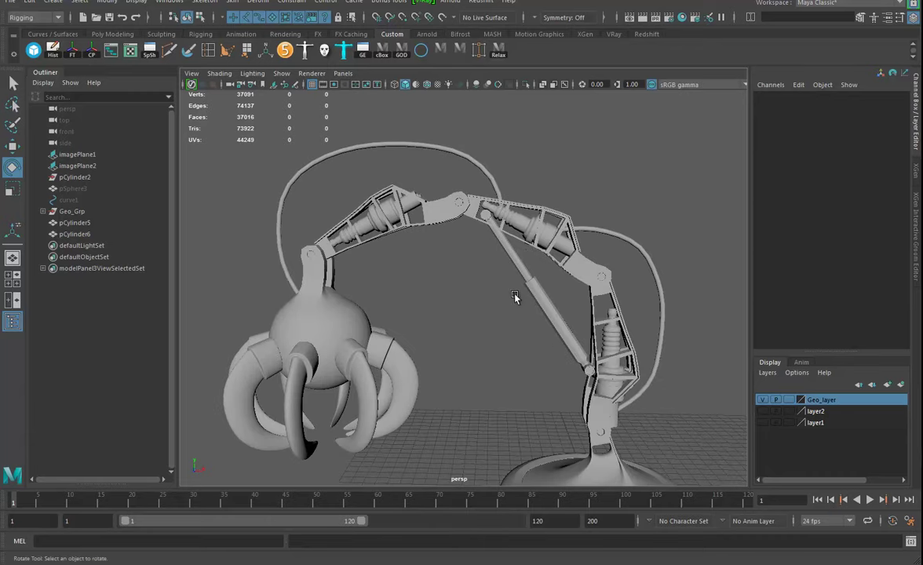
Step: Duplicate the rod and tube and group the two copies
mouse_move(549, 321)
left_mouse_down("alt")
mouse_move(518, 326)
mouse_move(556, 328)
mouse_move(536, 325)
left_mouse_up("alt")
right_click_drag(536, 325, 520, 325, "alt")
left_click_drag(531, 276, 529, 340)
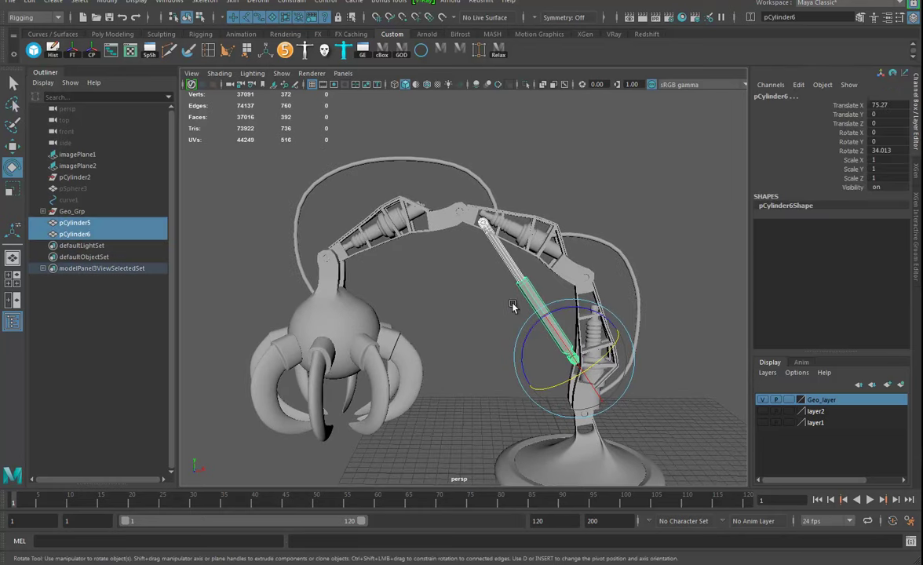
key("ctrl+d")
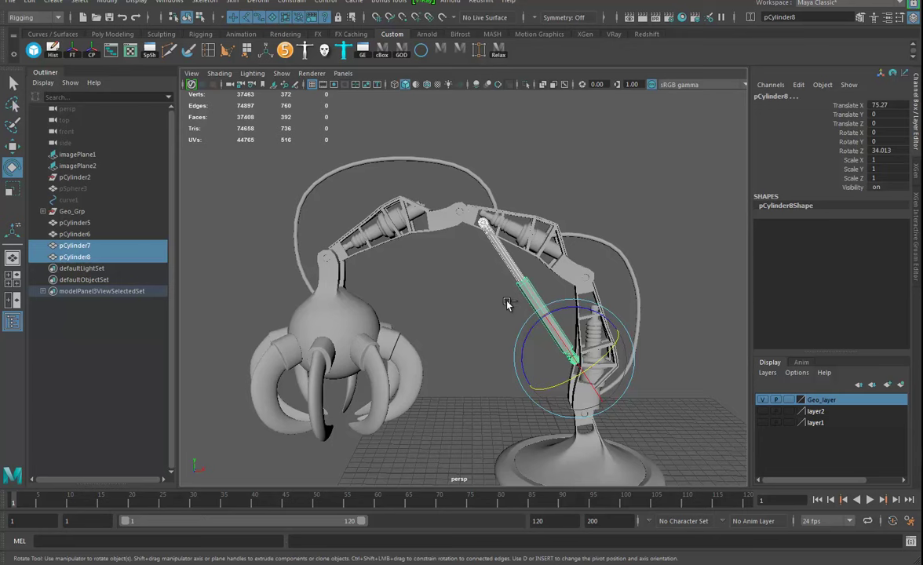
key("ctrl+g")
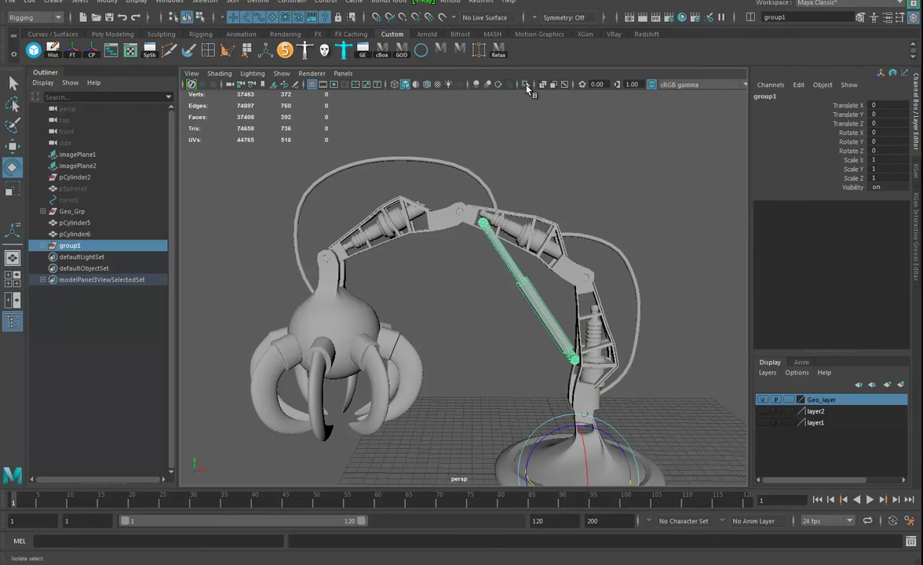
Step: Isolate the duplicated piston group, snap its pivot to the tube's hinge end, and show the whole arm again
left_click(527, 85)
middle_click_drag(573, 341, 506, 226, "alt")
right_click_drag(517, 295, 580, 323, "alt")
middle_click_drag(580, 322, 531, 340, "alt")
key("d")
key("v")
left_click_drag(514, 429, 502, 228)
right_click_drag(587, 307, 324, 251, "alt")
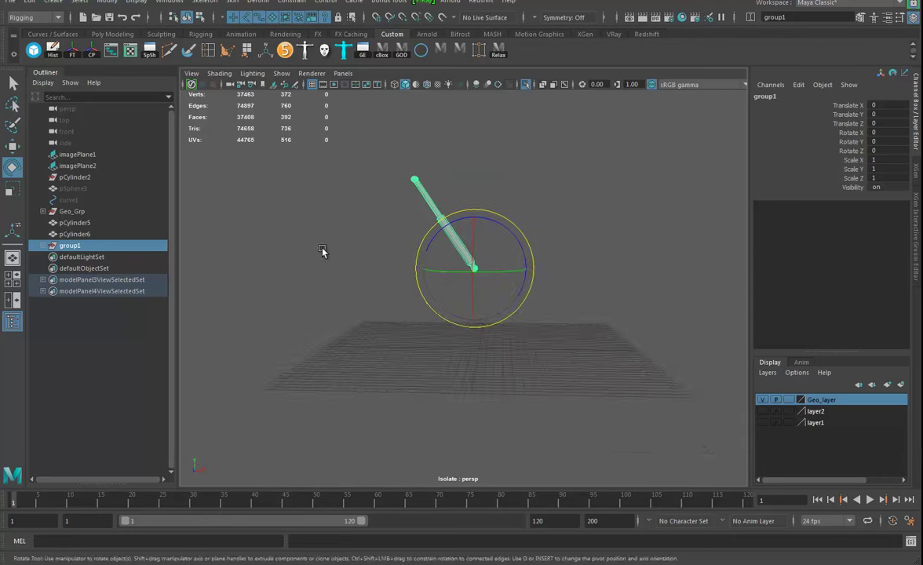
middle_click_drag(323, 251, 339, 292, "alt")
left_click(525, 87)
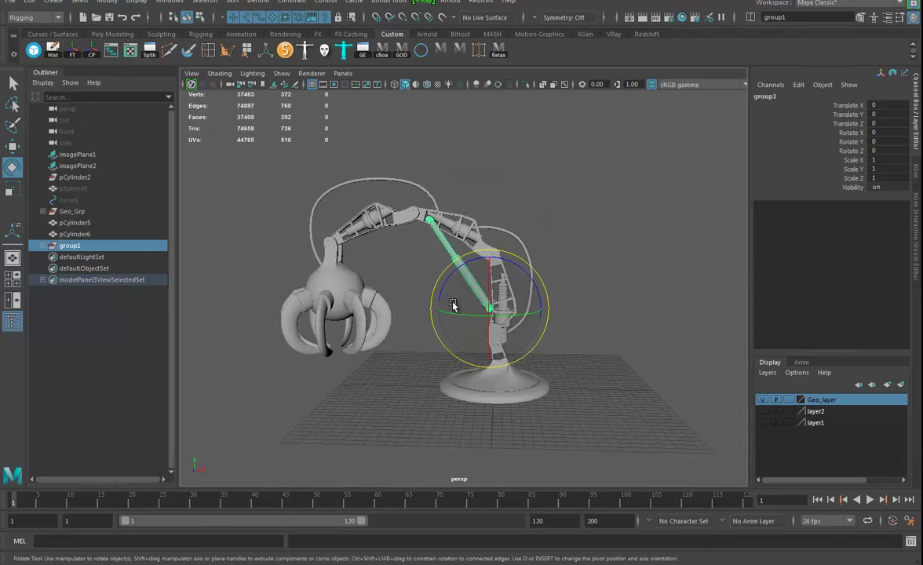
Step: Expand the duplicated piston group and rotate it about 91 degrees around Z
left_click(43, 246)
middle_click_drag(465, 368, 511, 389, "alt")
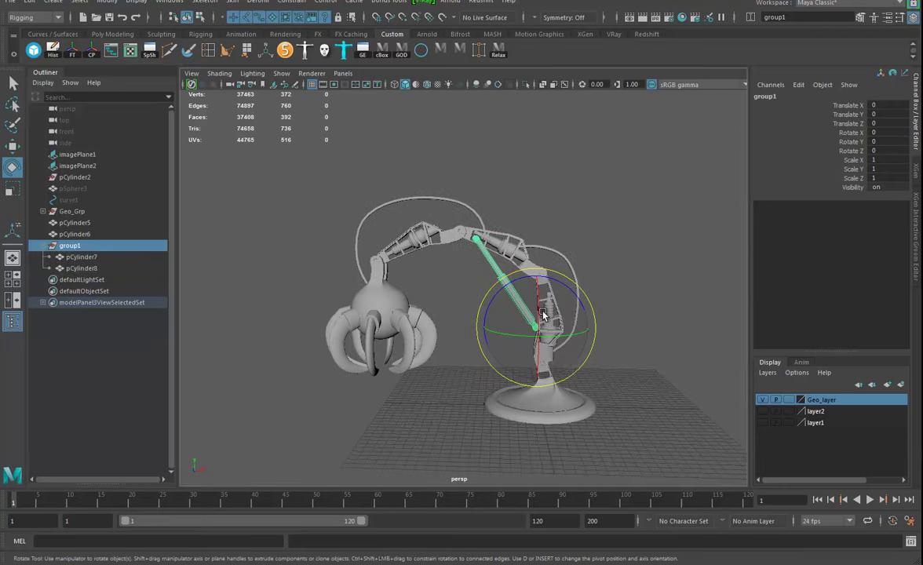
left_click_drag(575, 294, 495, 288)
Step: Move the piston group beneath the arm's front segment, to about X -121.8 and Y 111.7
key("w")
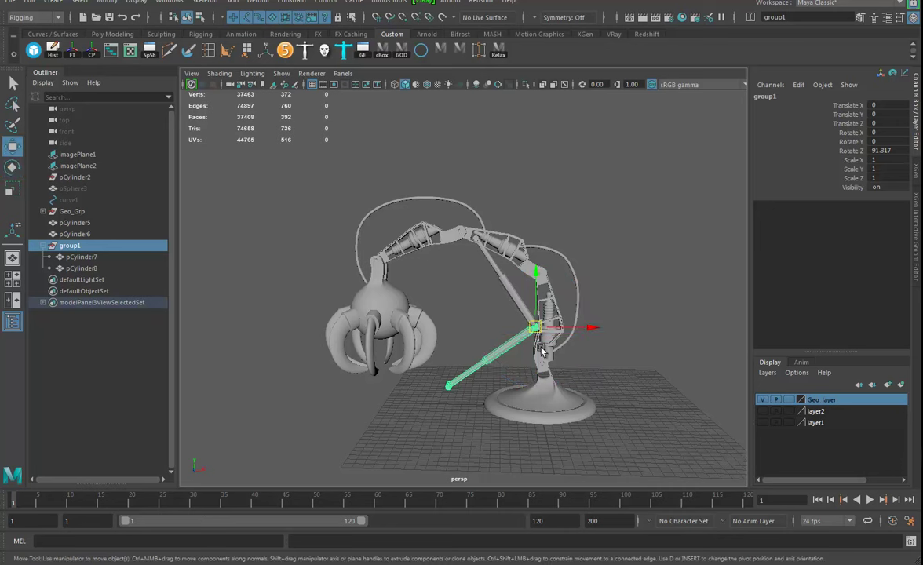
left_click_drag(589, 328, 482, 314)
left_click_drag(431, 266, 437, 185)
left_click_drag(478, 242, 488, 240)
left_click_drag(439, 193, 439, 190)
Step: Select the vertices at the open end of the duplicated tube, near the claw
left_click_drag(407, 290, 474, 311, "alt")
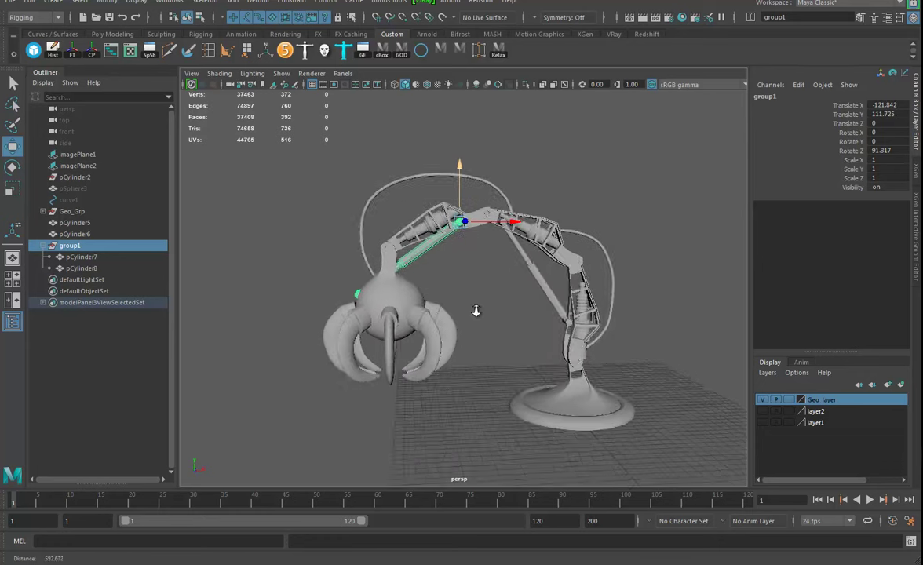
right_click_drag(474, 311, 493, 321, "alt")
middle_click_drag(493, 320, 509, 385, "alt")
right_click_drag(509, 385, 563, 408, "alt")
left_click_drag(564, 408, 549, 367, "alt")
right_click_drag(445, 293, 431, 326)
left_click_drag(448, 342, 448, 344)
left_click_drag(449, 343, 479, 362, "alt")
right_click_drag(469, 311, 639, 366, "alt")
left_click_drag(639, 366, 530, 359, "alt")
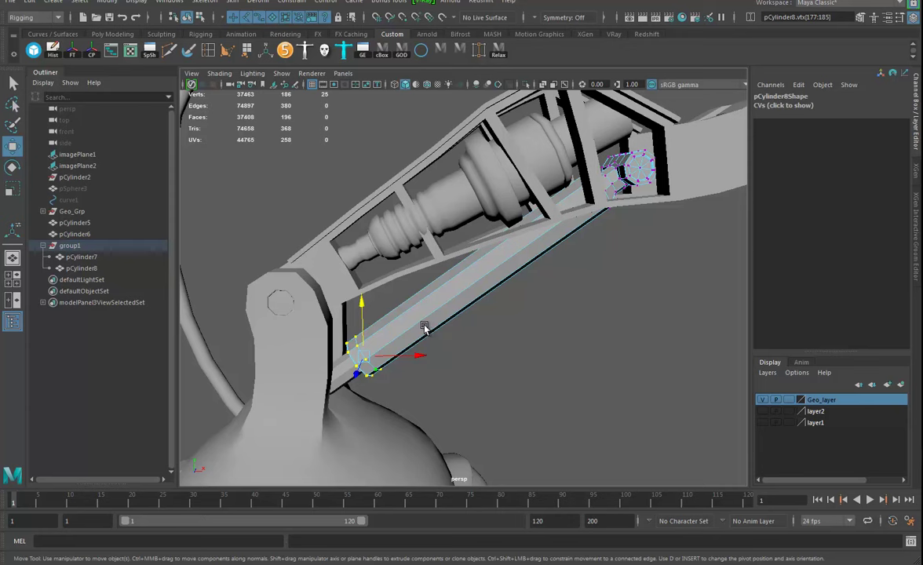
Step: Align the Move tool's axis with the tube's long edge and slide the selected open-end vertices along it to shorten the tube
double_click(13, 147)
left_click_drag(505, 352, 604, 309, "alt")
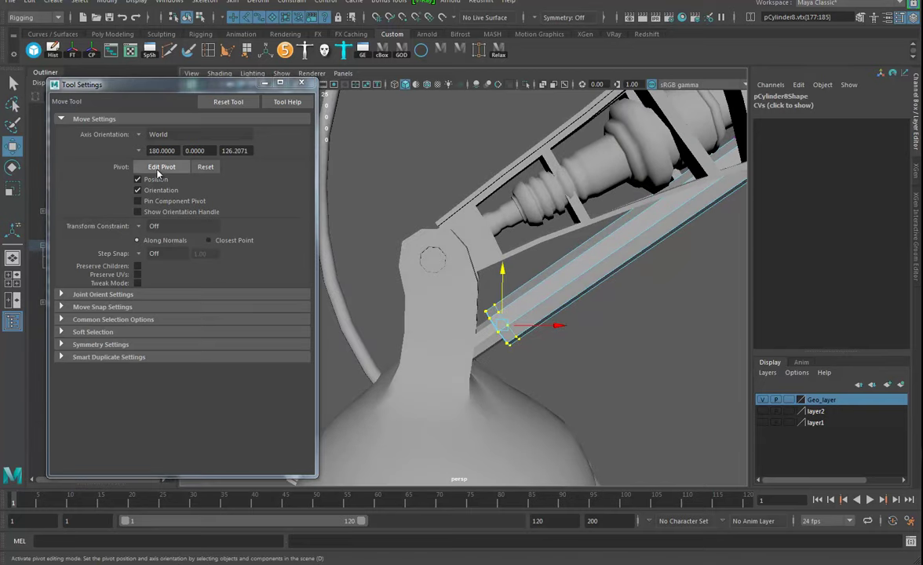
left_click(161, 168)
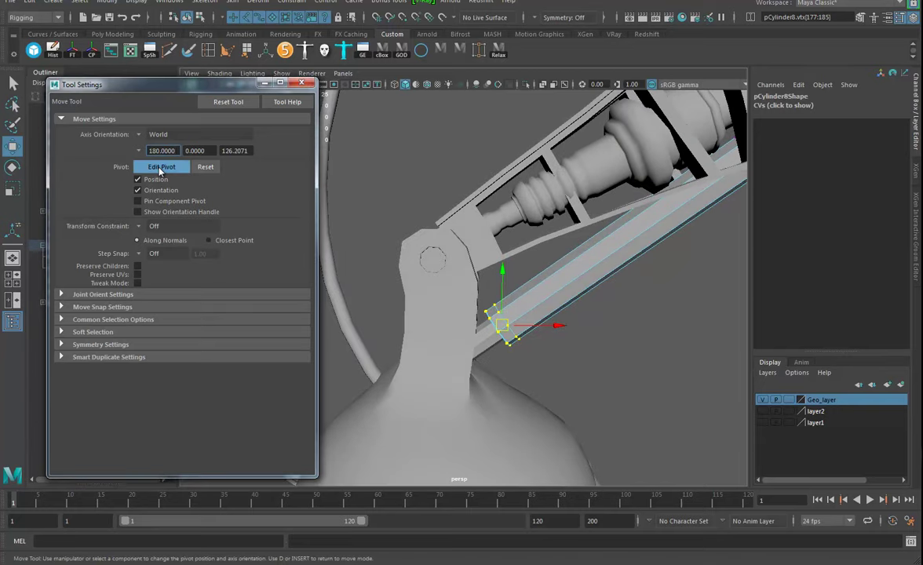
left_click(548, 298)
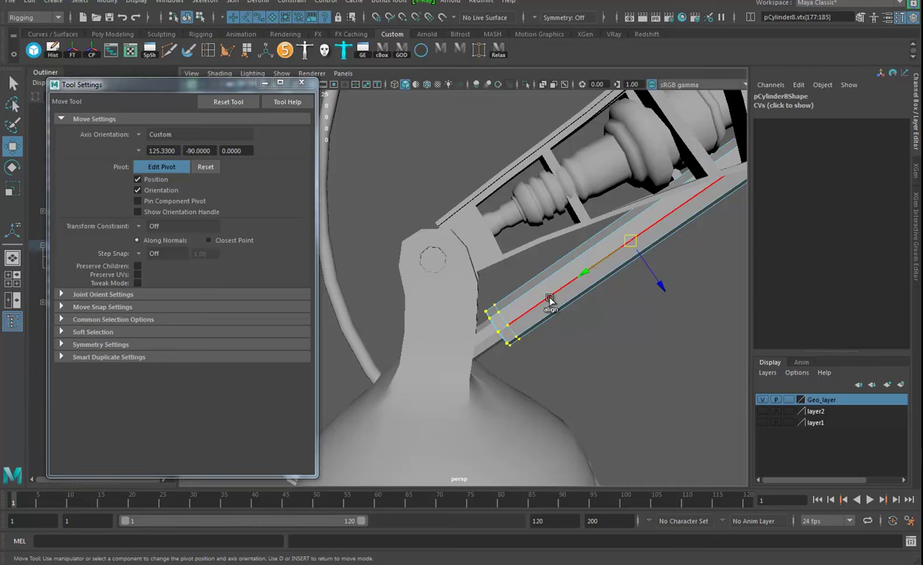
left_click_drag(585, 274, 586, 274)
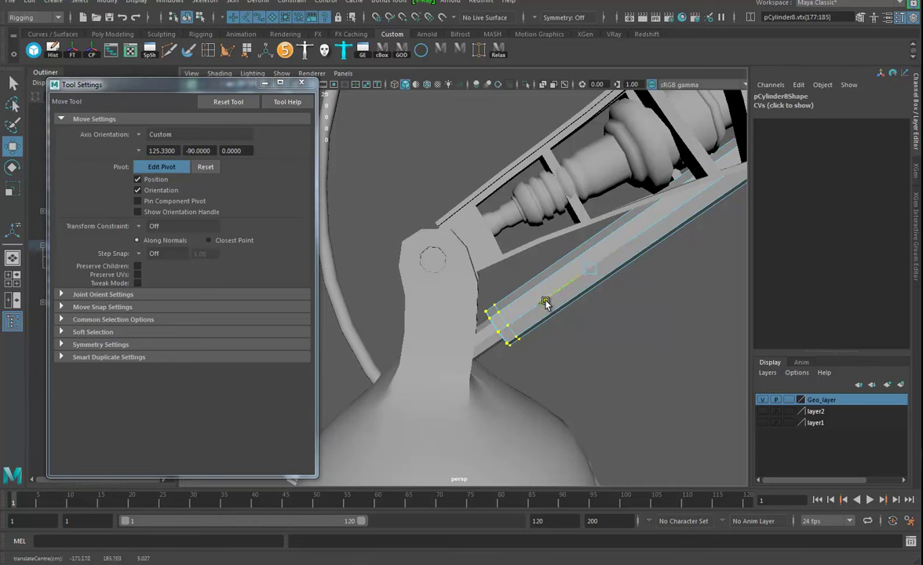
left_click(160, 164)
left_click_drag(544, 303, 663, 230)
right_click_drag(687, 284, 530, 284, "alt")
left_click_drag(529, 284, 558, 287, "alt")
Step: Select the duplicated rod and align its pivot position and orientation with the rod's length
left_click(487, 301)
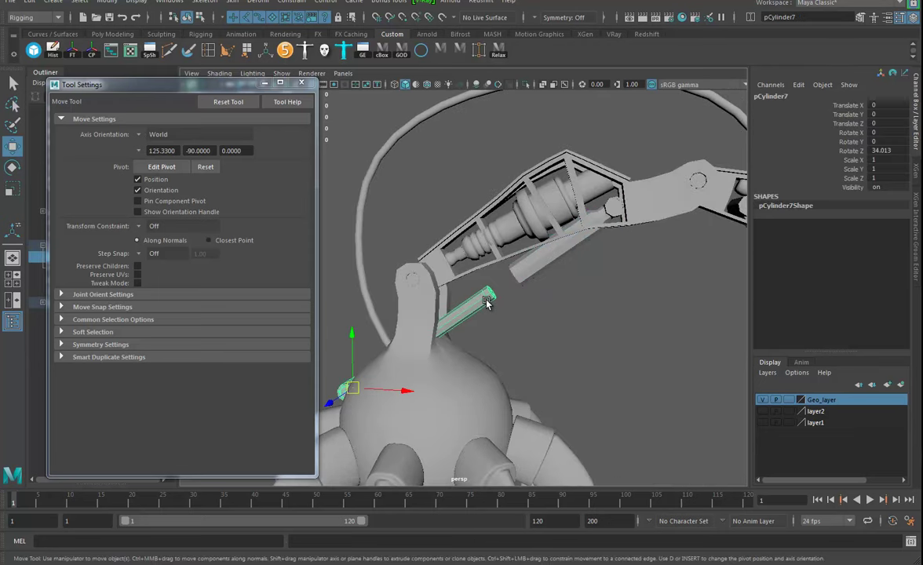
middle_click_drag(462, 370, 495, 354, "alt")
left_click_drag(517, 353, 541, 336, "alt")
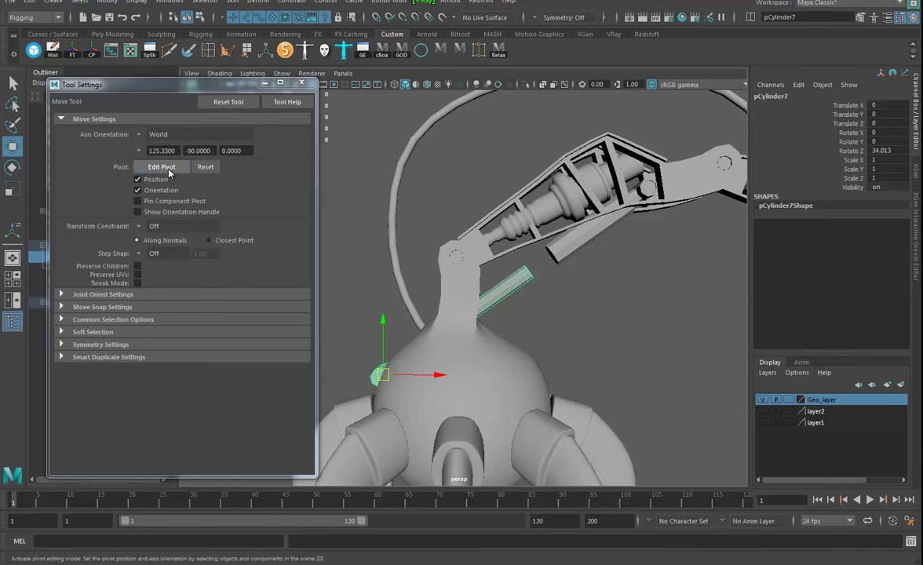
left_click(168, 169)
left_click(488, 304)
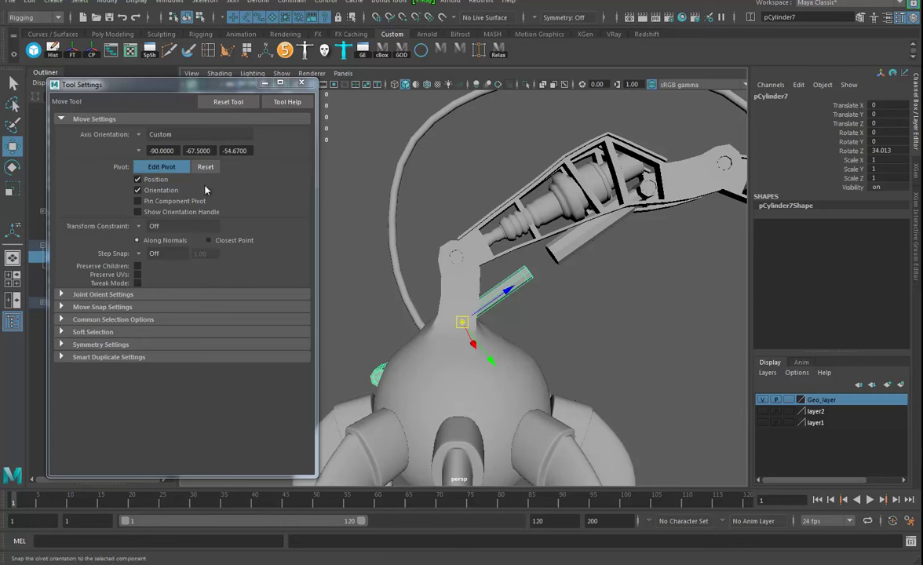
key("d")
Step: Slide the rod along its own axis into the tube, to about X 31.8 and Y -47.2
left_click_drag(509, 292, 620, 214)
left_click_drag(608, 296, 605, 317, "alt")
right_click_drag(606, 316, 639, 326, "alt")
middle_click_drag(639, 325, 568, 371, "alt")
mouse_move(582, 297)
left_mouse_down("alt")
mouse_move(544, 284)
mouse_move(585, 296)
mouse_move(583, 286)
left_mouse_up("alt")
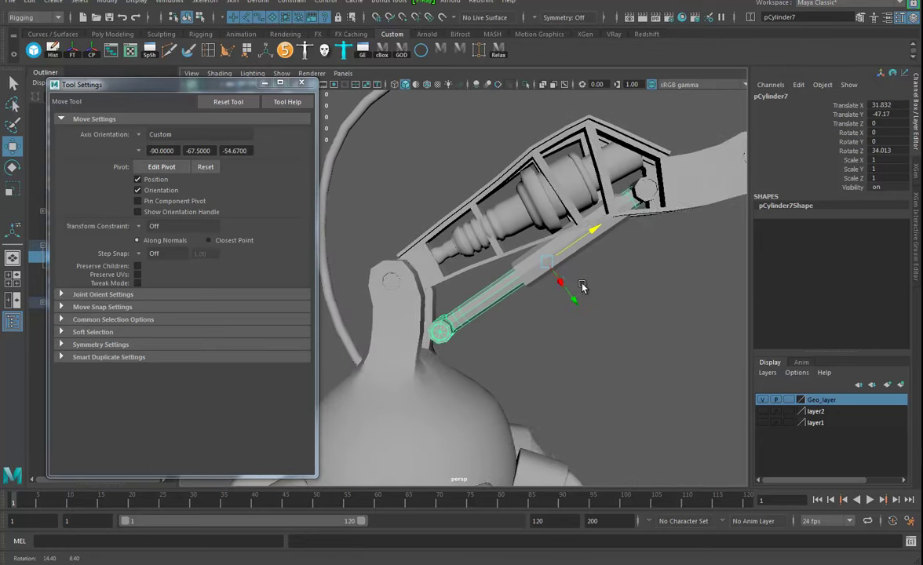
Step: Select the vertices at the rod's end inside the tube and slide them along the rod's edge direction to shorten it
left_click(493, 295)
right_click_drag(493, 296, 474, 270)
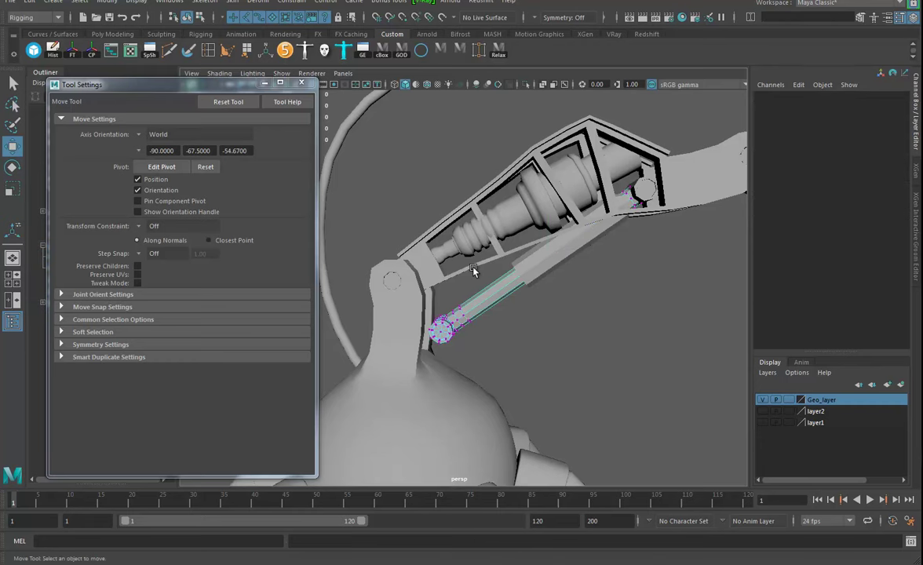
left_click_drag(585, 157, 713, 276)
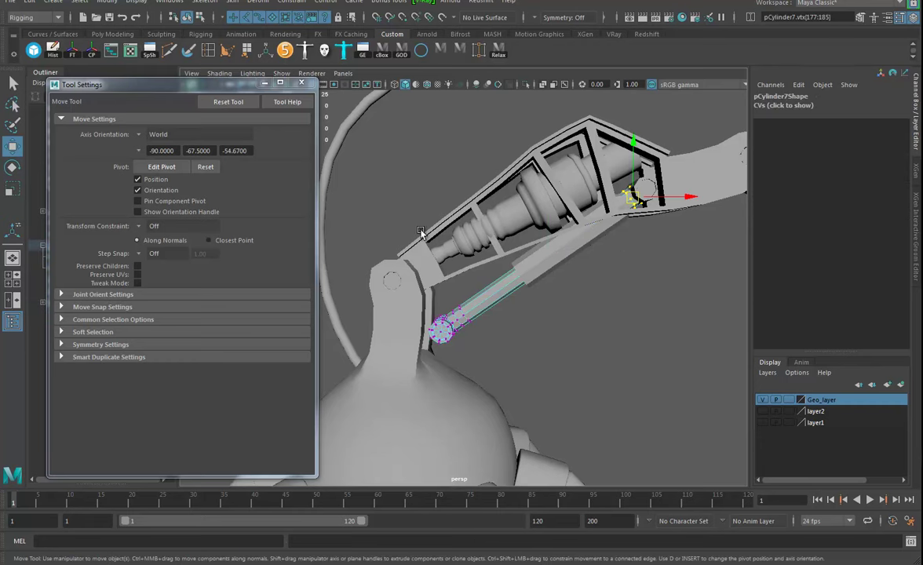
left_click(155, 167)
left_click(506, 285)
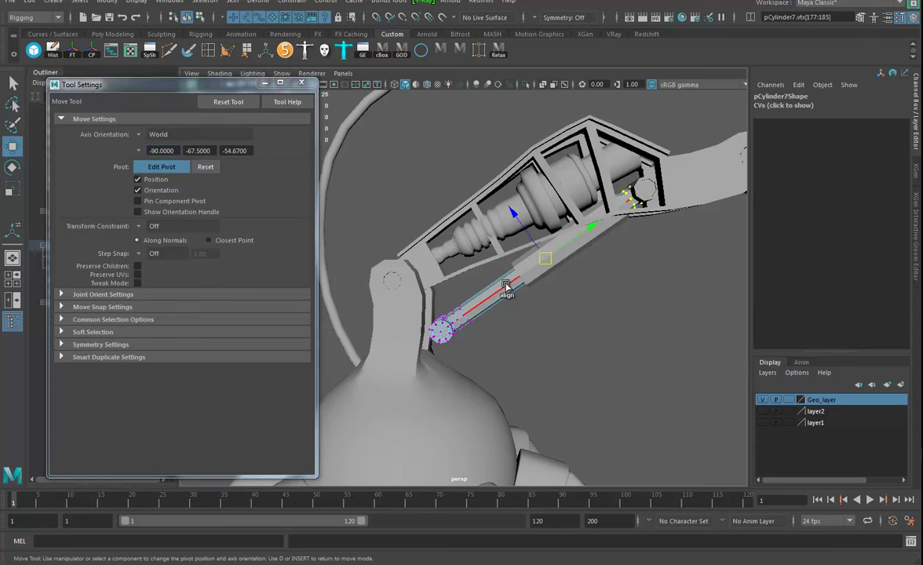
left_click_drag(592, 226, 567, 252)
left_click(169, 167)
Step: Select all the rod's vertices, realign the move axis to its long edge and shift the whole rod slightly toward the claw
left_click_drag(551, 353, 573, 375, "alt")
scroll(485, 379, "down", 8)
scroll(573, 376, "down", 4)
left_click_drag(490, 367, 423, 293, "alt")
left_click_drag(479, 311, 581, 149, "alt")
scroll(462, 278, "up", 4)
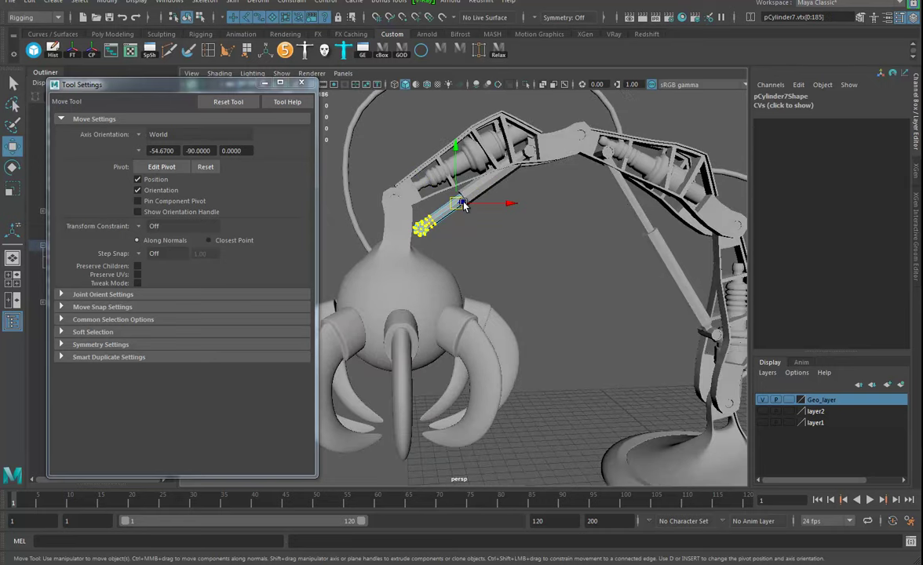
right_click_drag(448, 239, 503, 273, "alt")
middle_click_drag(503, 273, 507, 322, "alt")
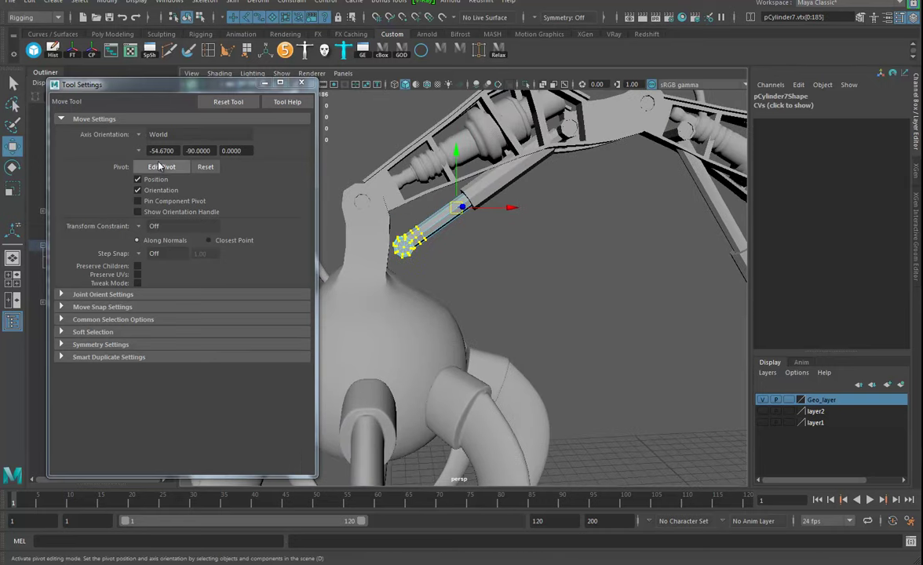
left_click(158, 166)
left_click(437, 224)
left_click_drag(507, 172, 506, 172)
key("d")
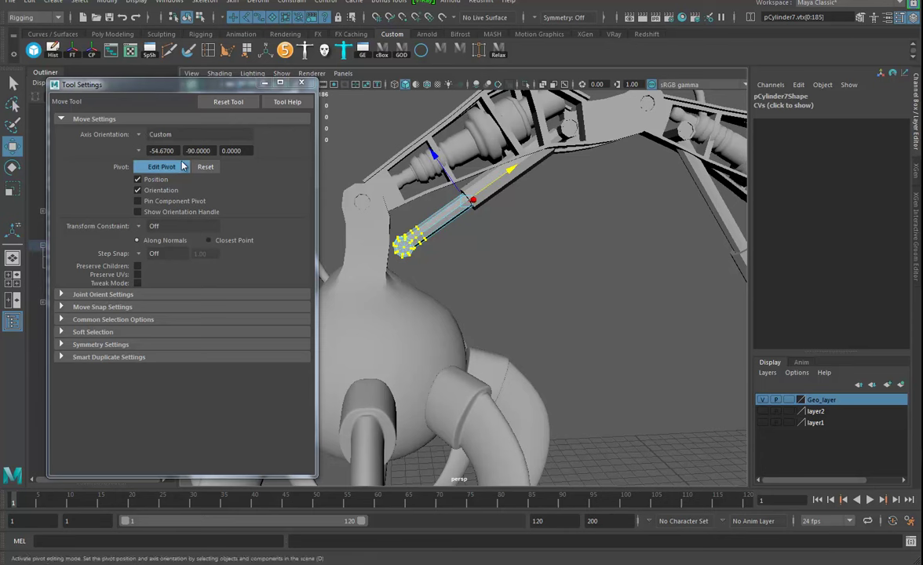
left_click_drag(513, 173, 479, 195)
Step: Close the Move tool settings, return the rod to object mode, clear the selection and review the whole arm
left_click_drag(517, 261, 514, 264, "alt")
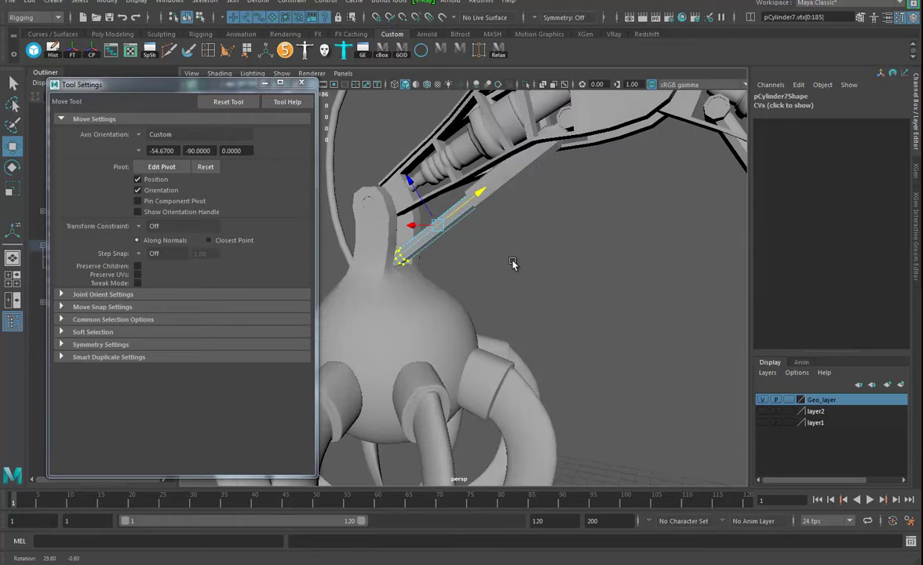
right_click_drag(513, 264, 449, 253, "alt")
left_click_drag(449, 253, 559, 280, "alt")
right_click_drag(559, 280, 514, 215, "alt")
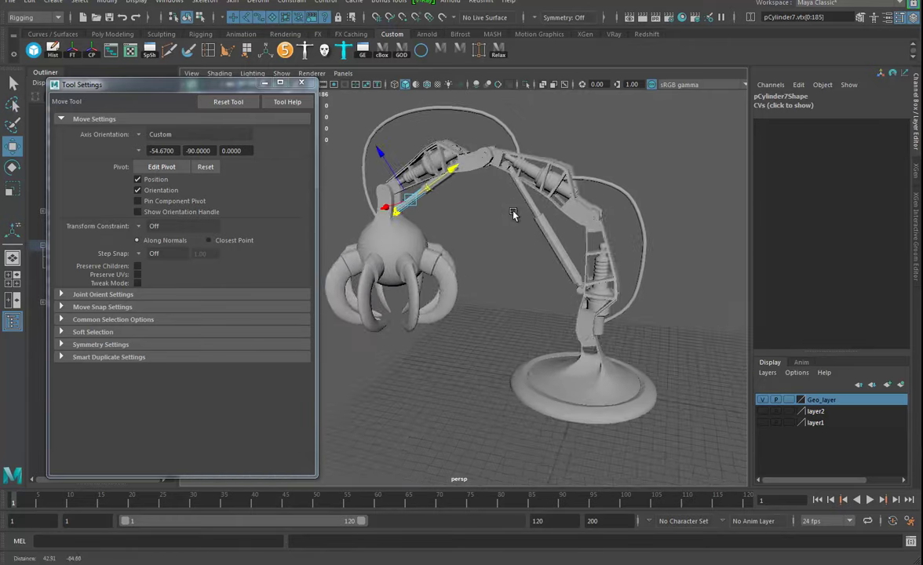
left_click_drag(515, 214, 499, 218, "alt")
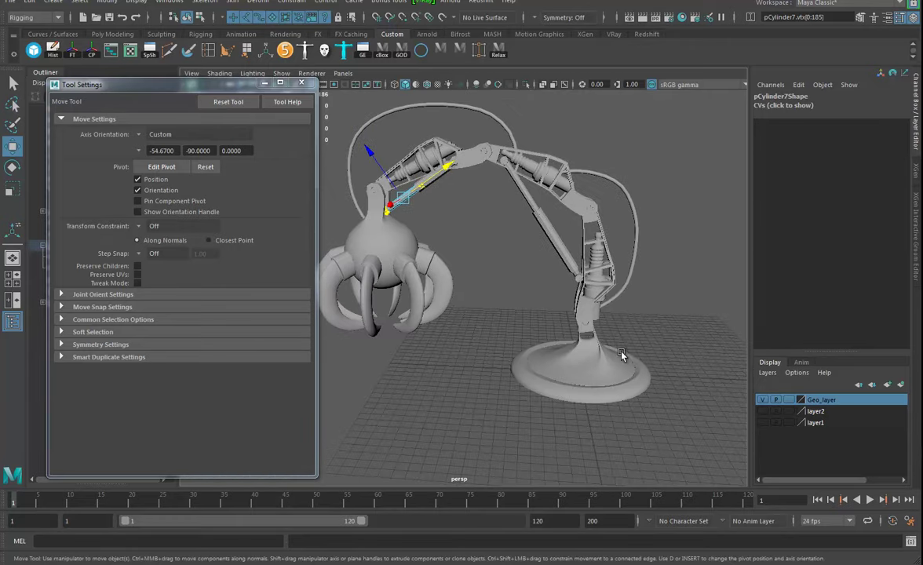
left_click(302, 84)
left_click_drag(557, 342, 563, 322, "alt")
right_click_drag(371, 243, 426, 224)
left_click(477, 242)
left_click_drag(479, 267, 508, 310, "alt")
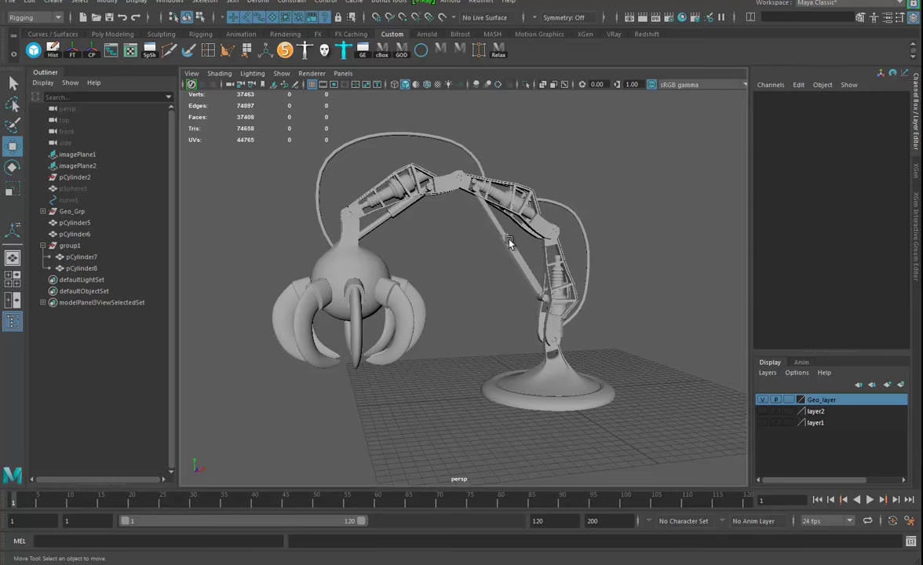
left_click_drag(465, 189, 531, 283, "alt")
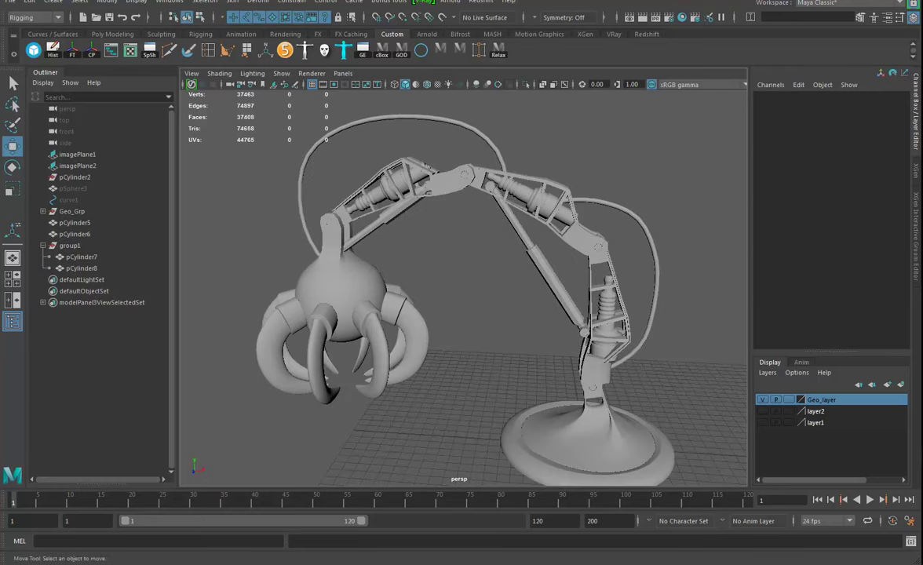